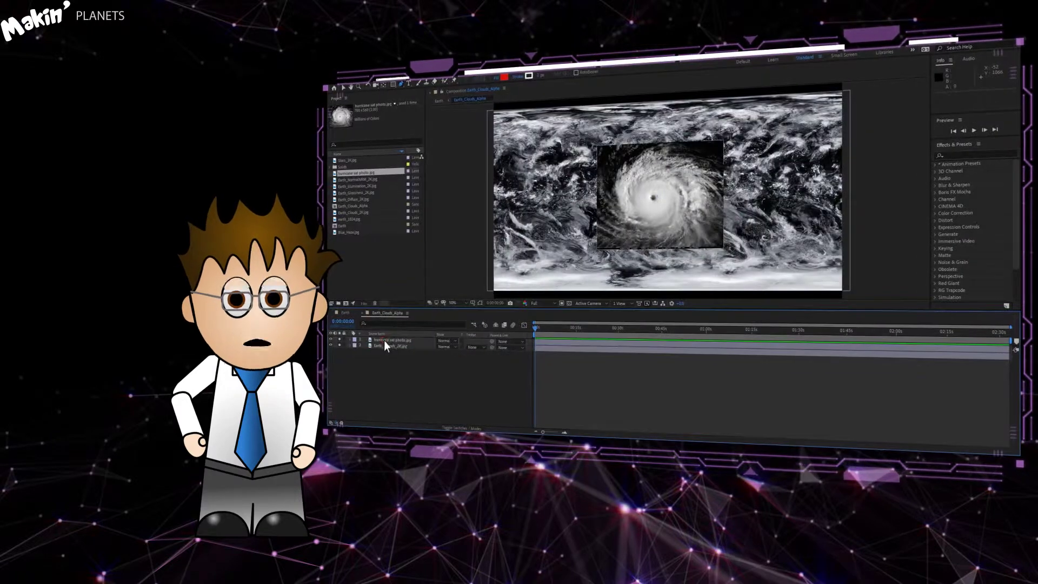
Select the hurricane sat photo layer and place four Pen mask points along its top-left edge
{"action": "left_click", "coordinate": [384, 341]}
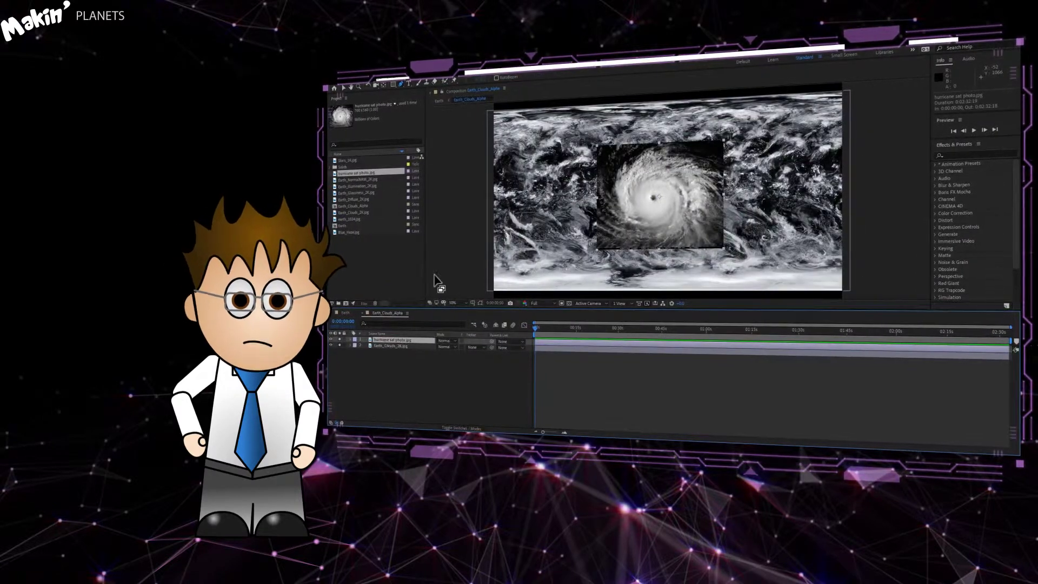
{"action": "left_click", "coordinate": [638, 148]}
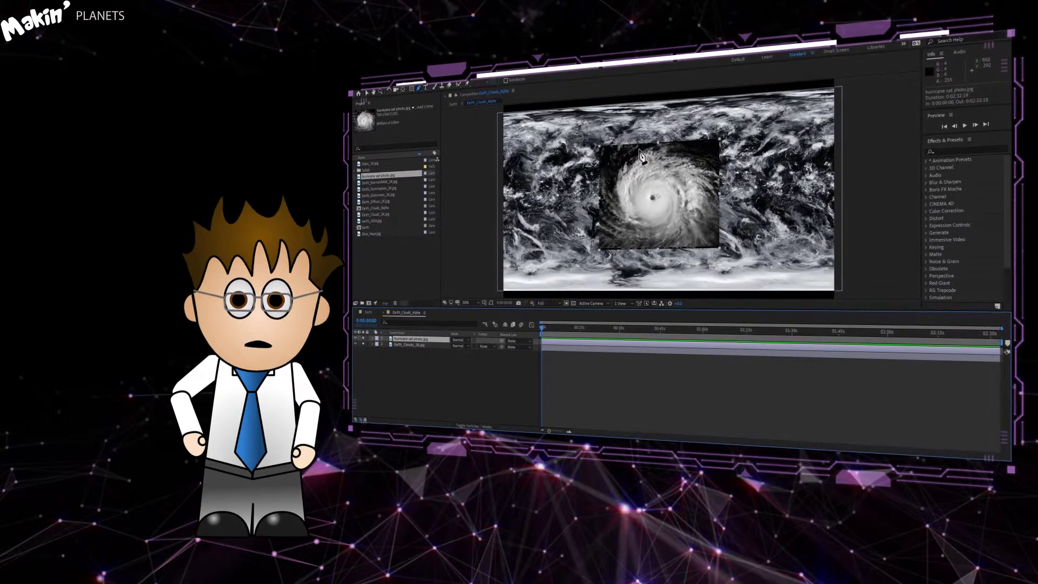
{"action": "left_click", "coordinate": [618, 160]}
{"action": "left_click", "coordinate": [613, 173]}
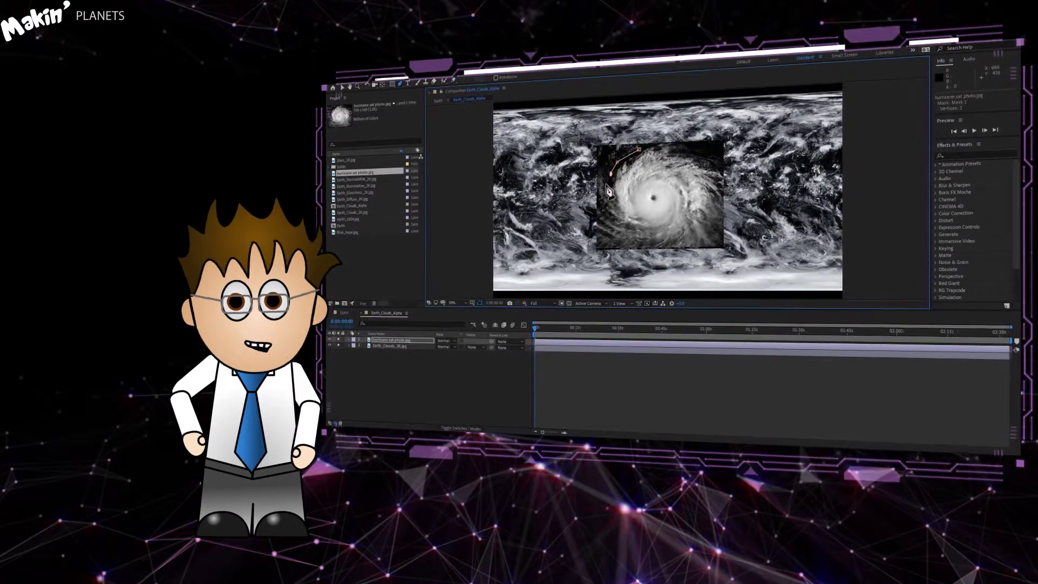
{"action": "left_click", "coordinate": [606, 186]}
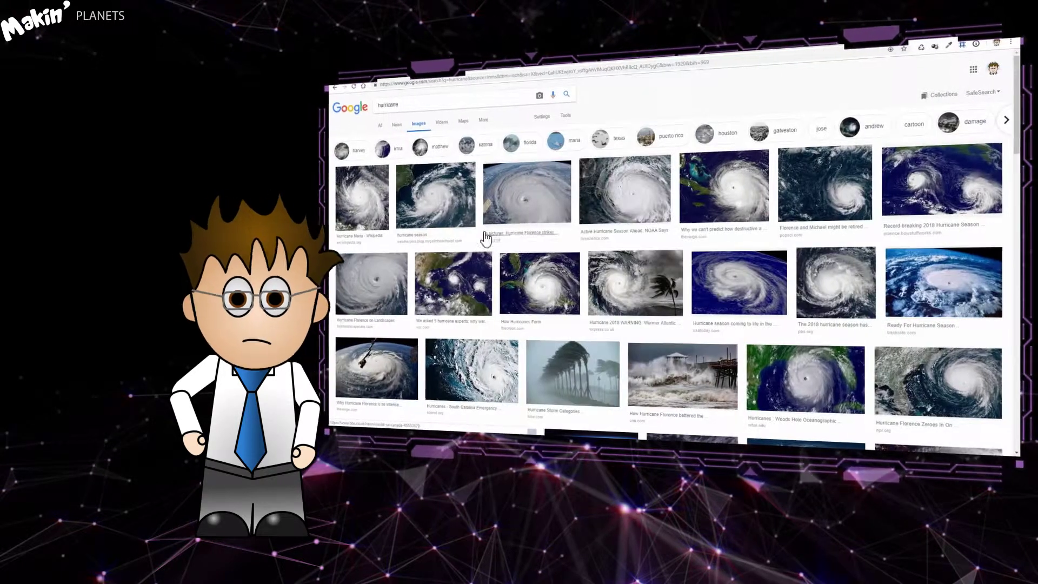
Filter the hurricane image results by usage rights to 'Labeled for noncommercial reuse with modification'
{"action": "left_click", "coordinate": [569, 116]}
{"action": "left_click", "coordinate": [445, 137]}
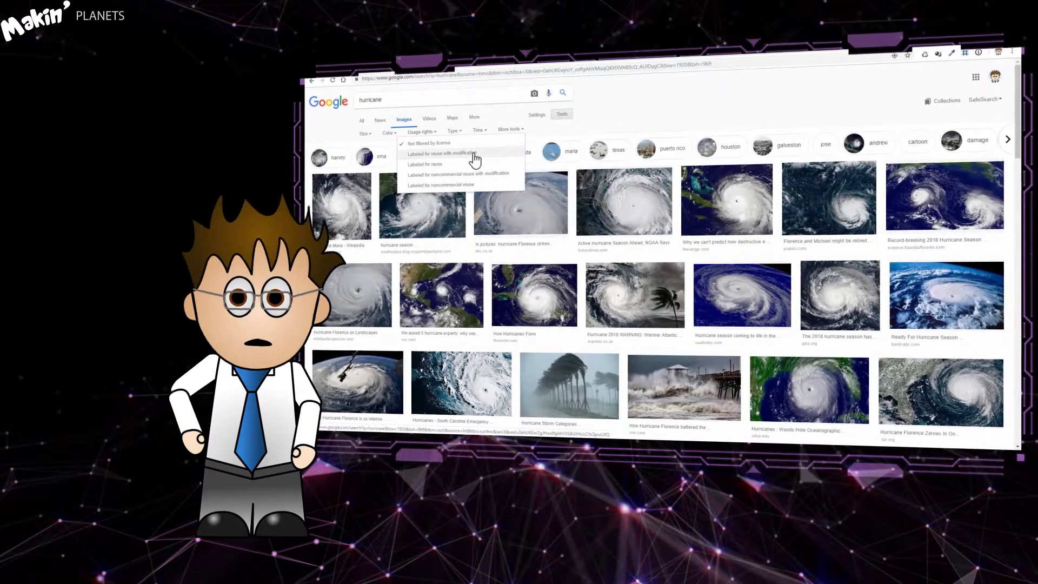
{"action": "left_click", "coordinate": [472, 155]}
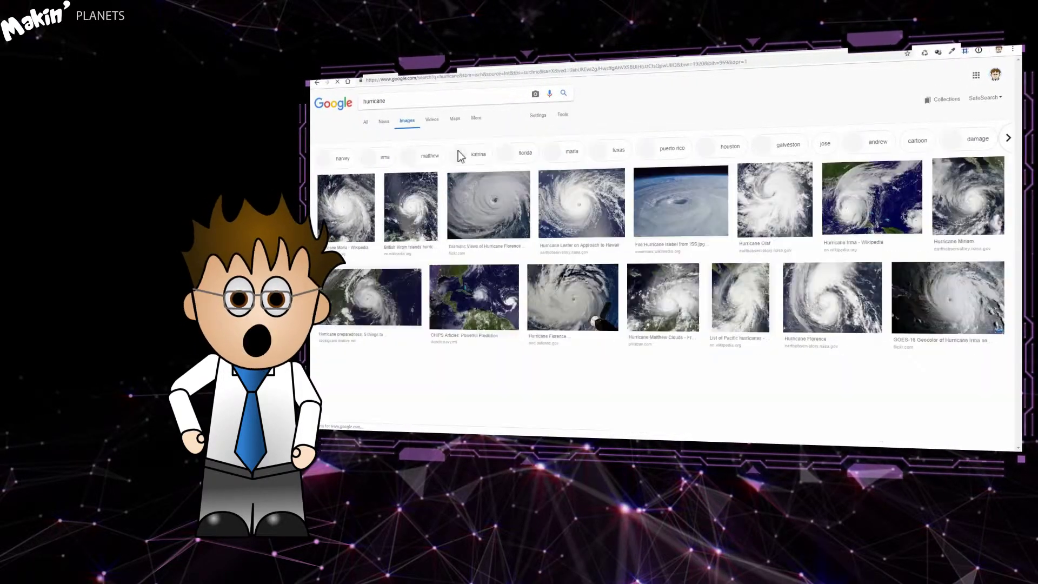
{"action": "left_click", "coordinate": [458, 136]}
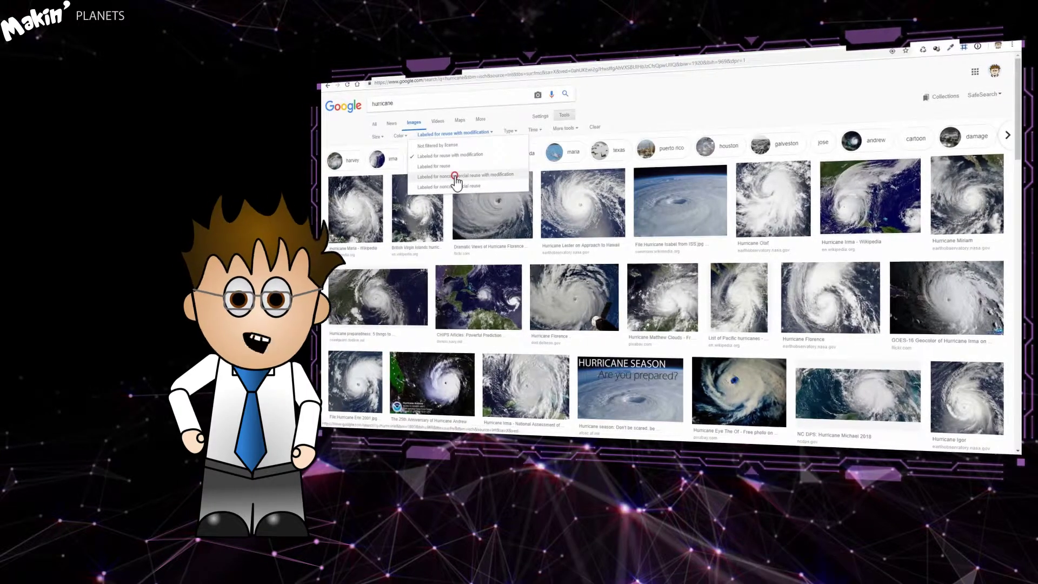
{"action": "left_click", "coordinate": [503, 172]}
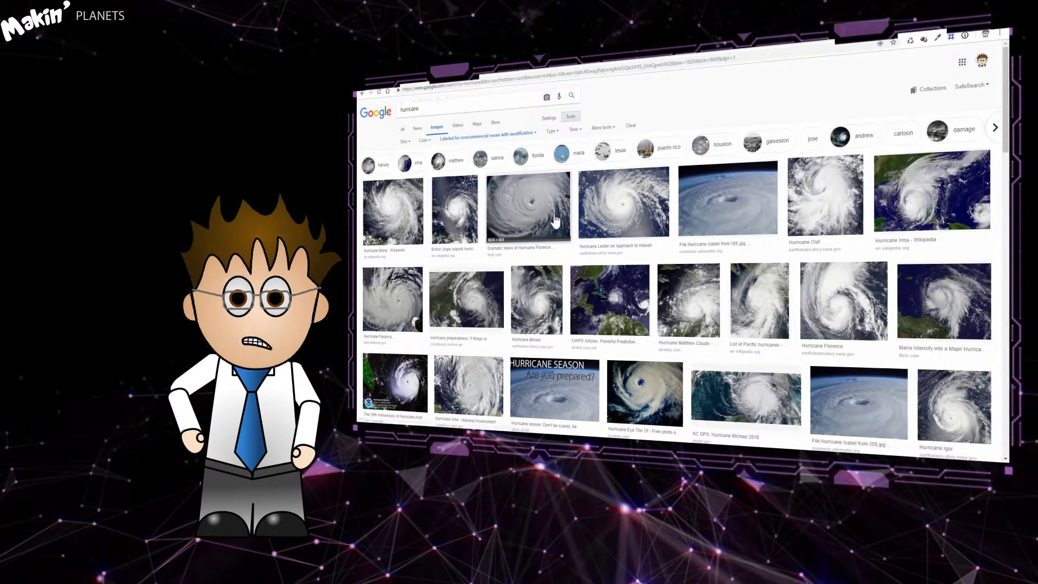
Scroll through the filtered results to find the grayscale Hurricane Isabel satellite photo
{"action": "scroll", "coordinate": [567, 217], "scroll_direction": "down", "scroll_amount": 3}
{"action": "scroll", "coordinate": [567, 216], "scroll_direction": "down", "scroll_amount": 5}
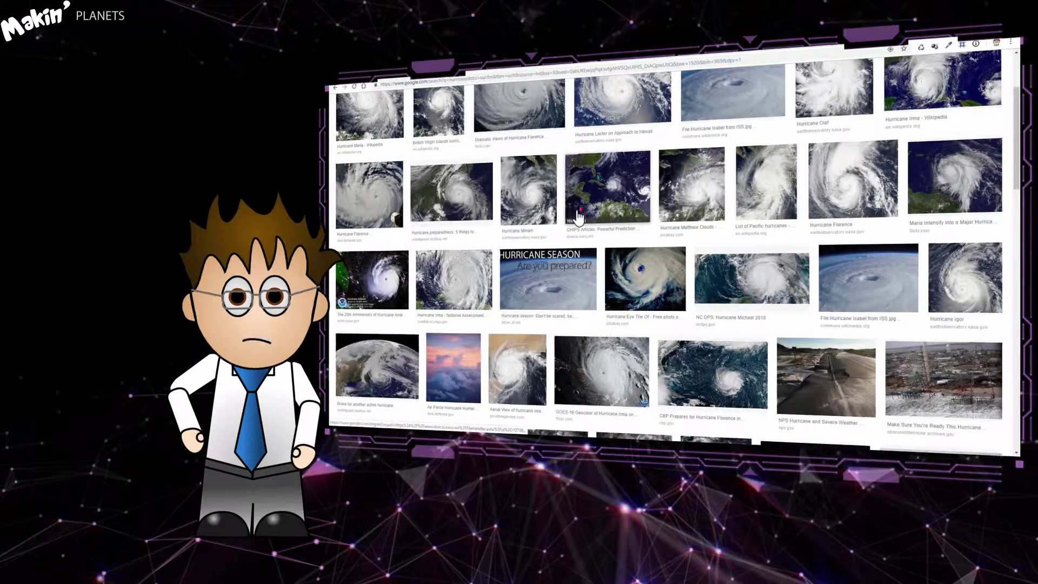
{"action": "scroll", "coordinate": [578, 216], "scroll_direction": "down", "scroll_amount": 10}
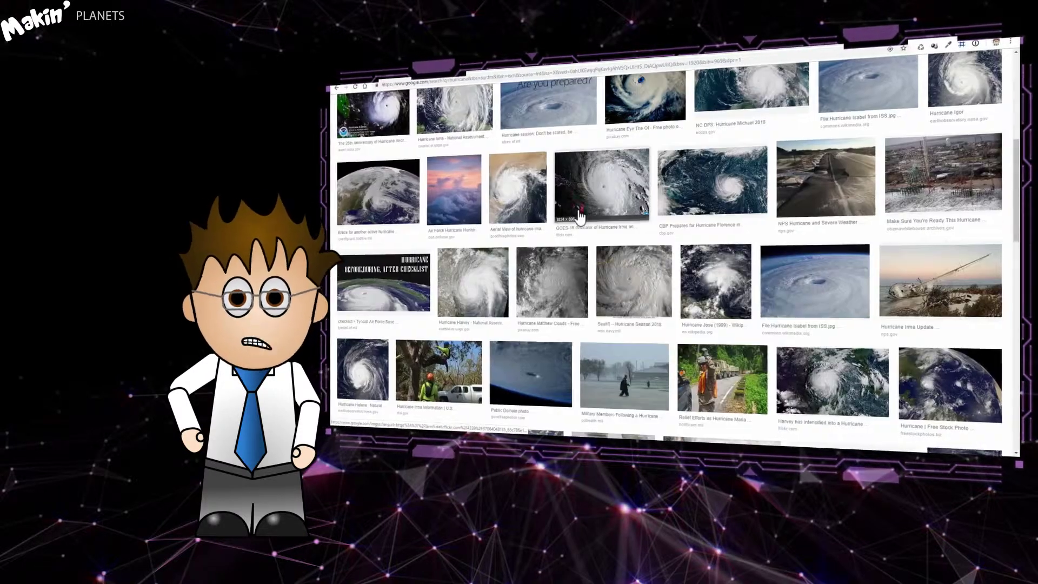
{"action": "scroll", "coordinate": [583, 217], "scroll_direction": "down", "scroll_amount": 6}
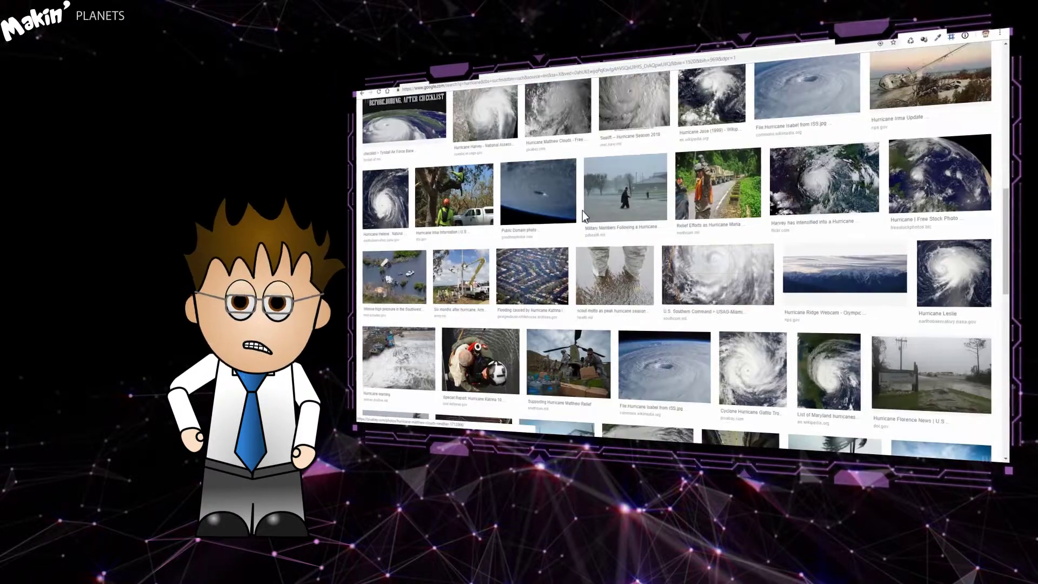
{"action": "scroll", "coordinate": [582, 211], "scroll_direction": "down", "scroll_amount": 10}
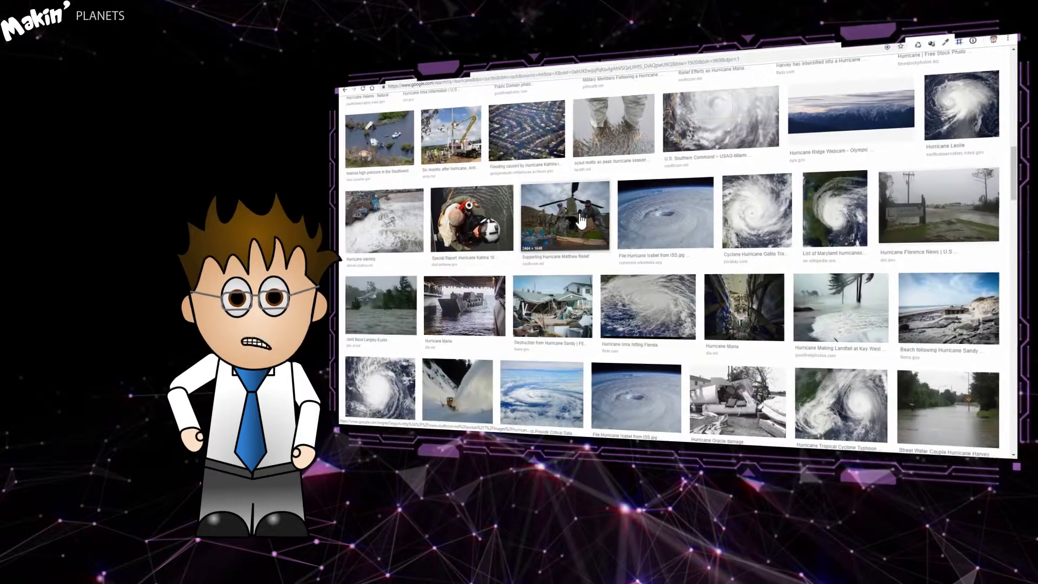
{"action": "scroll", "coordinate": [577, 215], "scroll_direction": "down", "scroll_amount": 5}
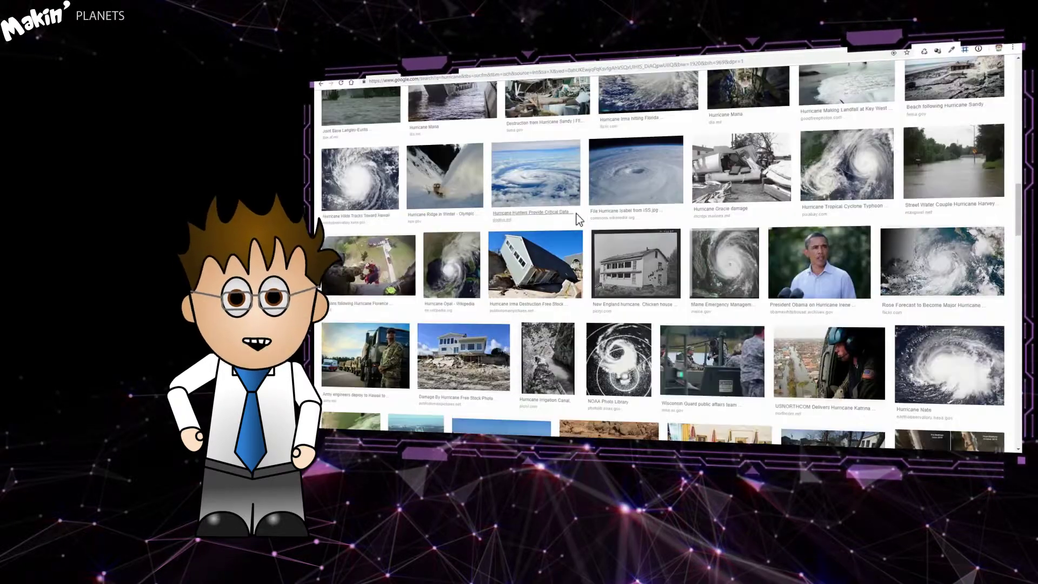
{"action": "scroll", "coordinate": [577, 217], "scroll_direction": "up", "scroll_amount": 20}
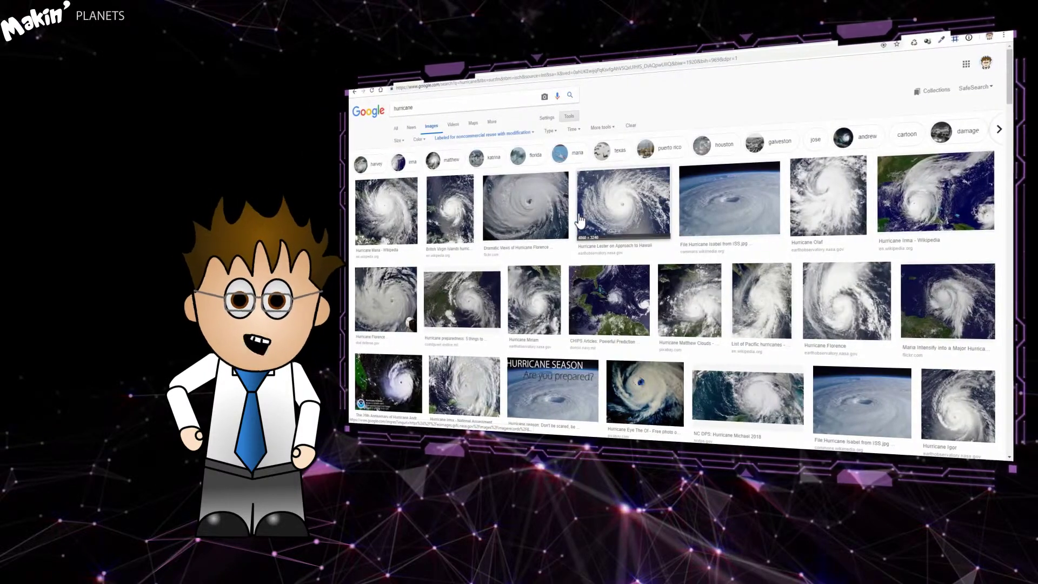
{"action": "scroll", "coordinate": [617, 219], "scroll_direction": "down", "scroll_amount": 5}
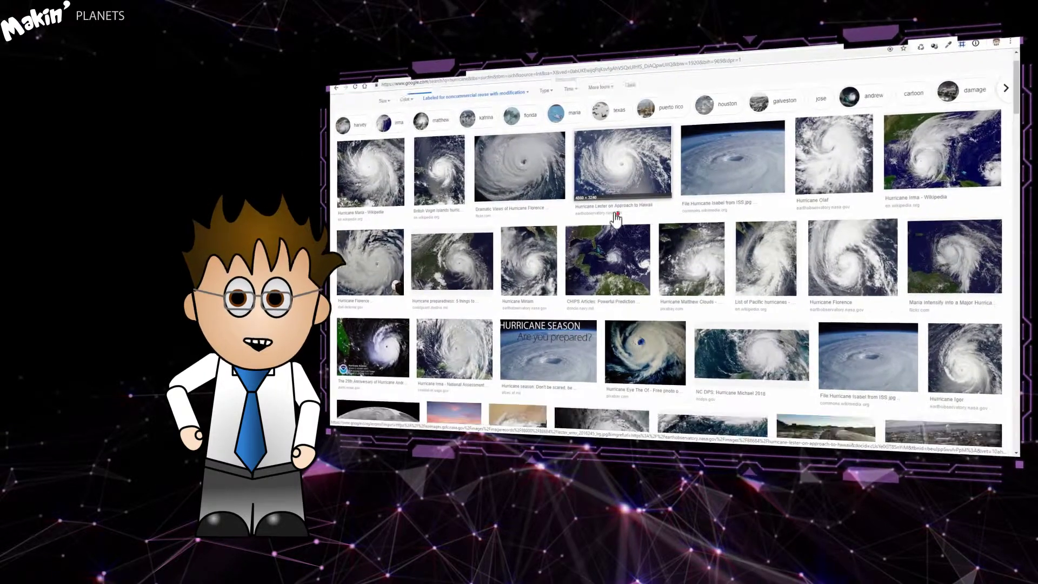
{"action": "scroll", "coordinate": [617, 219], "scroll_direction": "down", "scroll_amount": 6}
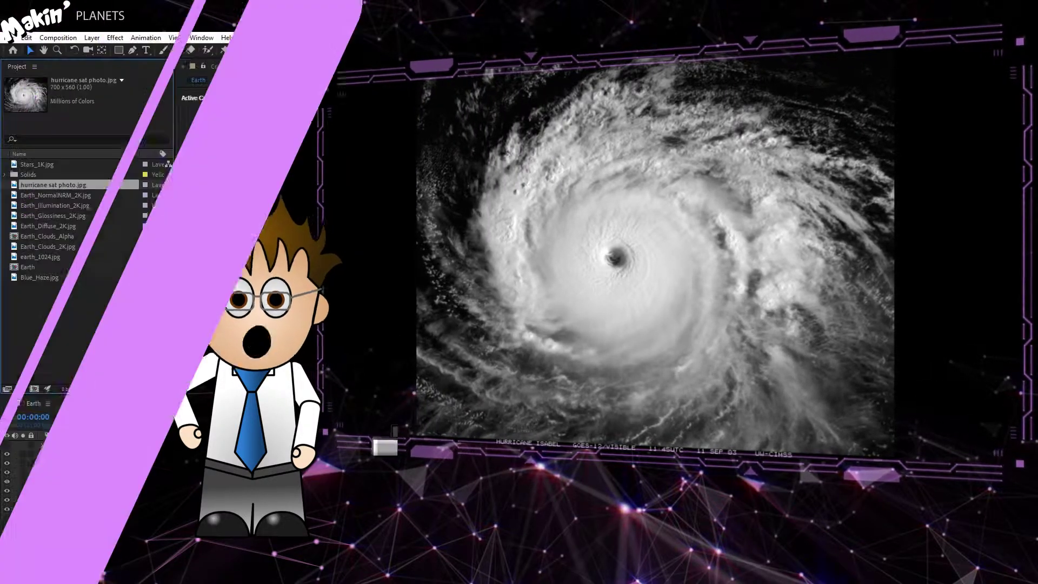
Deselect the imported hurricane sat photo.jpg in the Project panel
{"action": "left_click", "coordinate": [124, 311]}
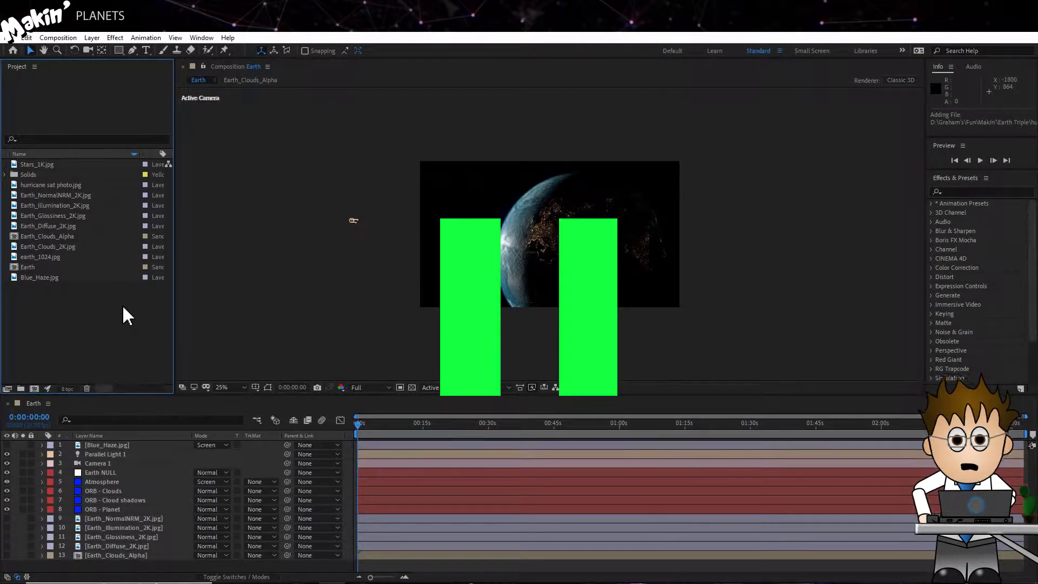
Place hurricane sat photo.jpg above the cloud map in Earth_Clouds_Alpha, viewed at 50%
{"action": "left_click", "coordinate": [84, 185]}
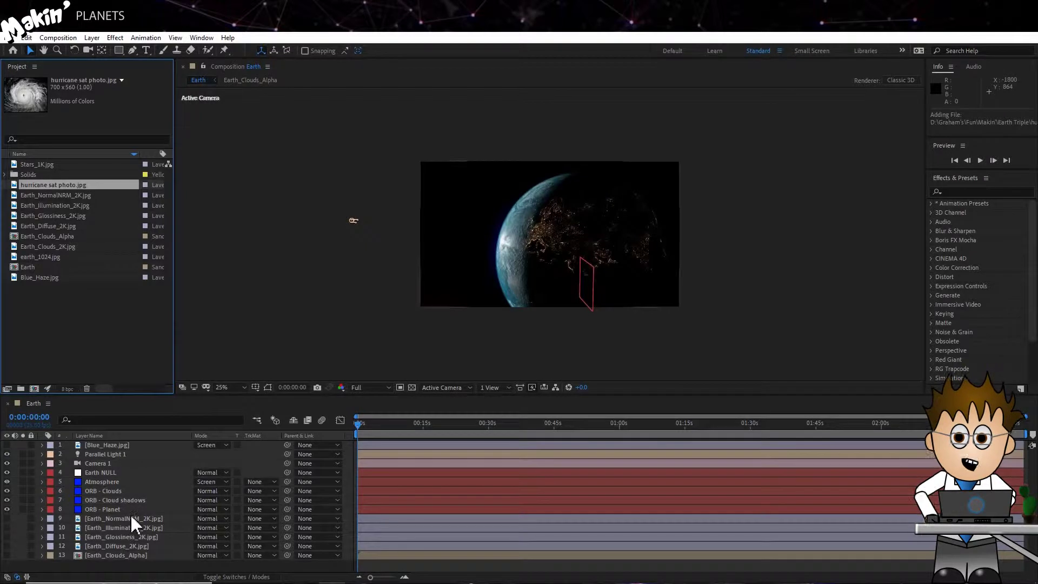
{"action": "double_click", "coordinate": [128, 556]}
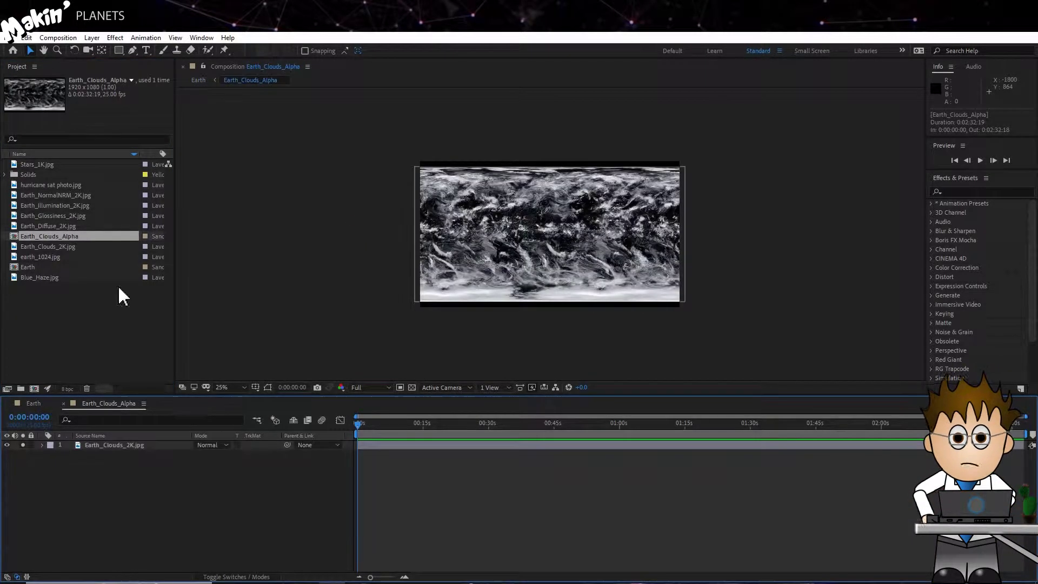
{"action": "left_click_drag", "start_coordinate": [44, 186], "coordinate": [87, 447]}
{"action": "key", "text": "period"}
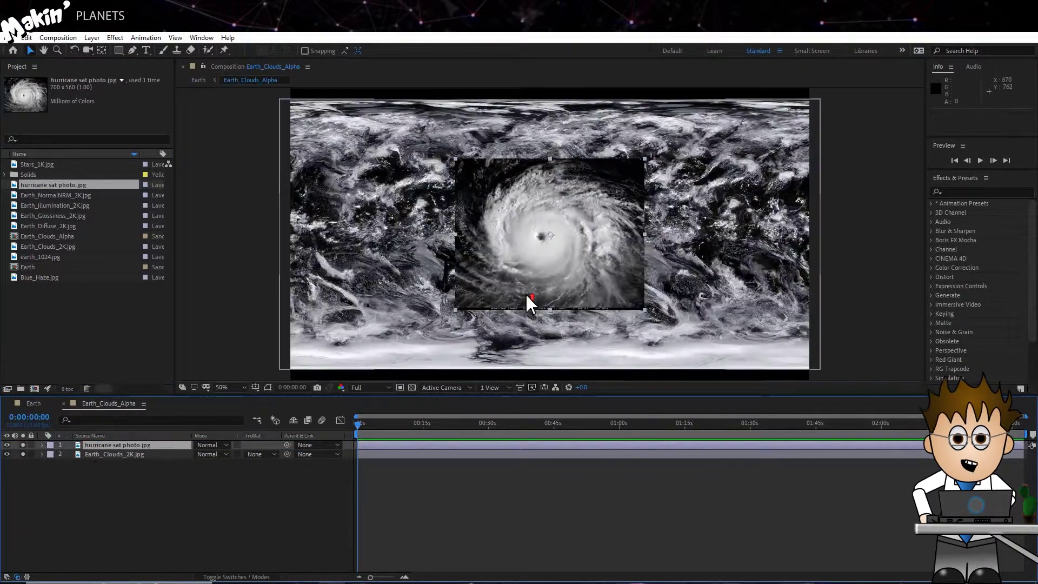
Draw a closed five-point Pen mask around the hurricane swirl
{"action": "key", "text": "g"}
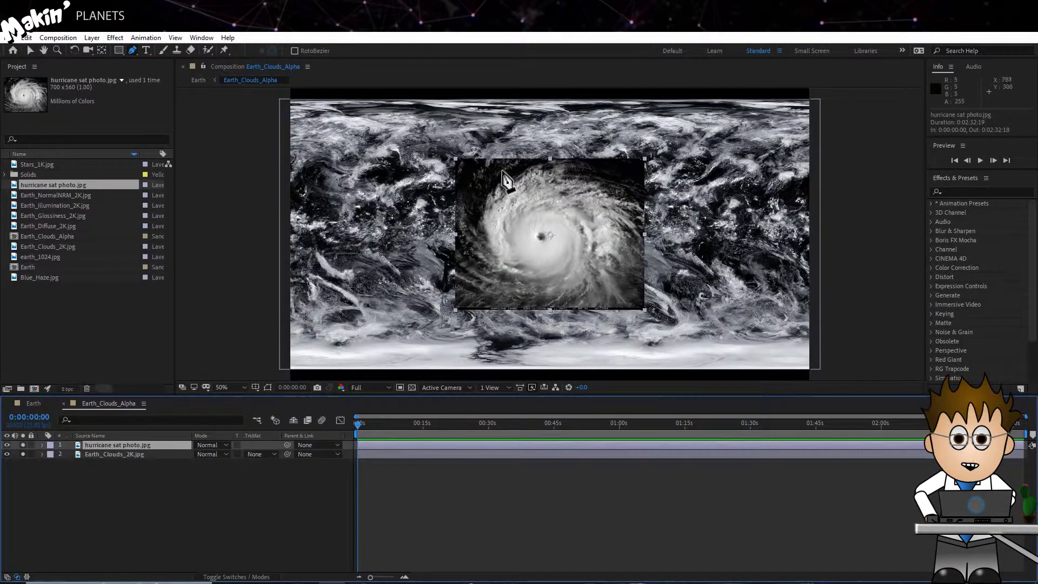
{"action": "left_click", "coordinate": [520, 167]}
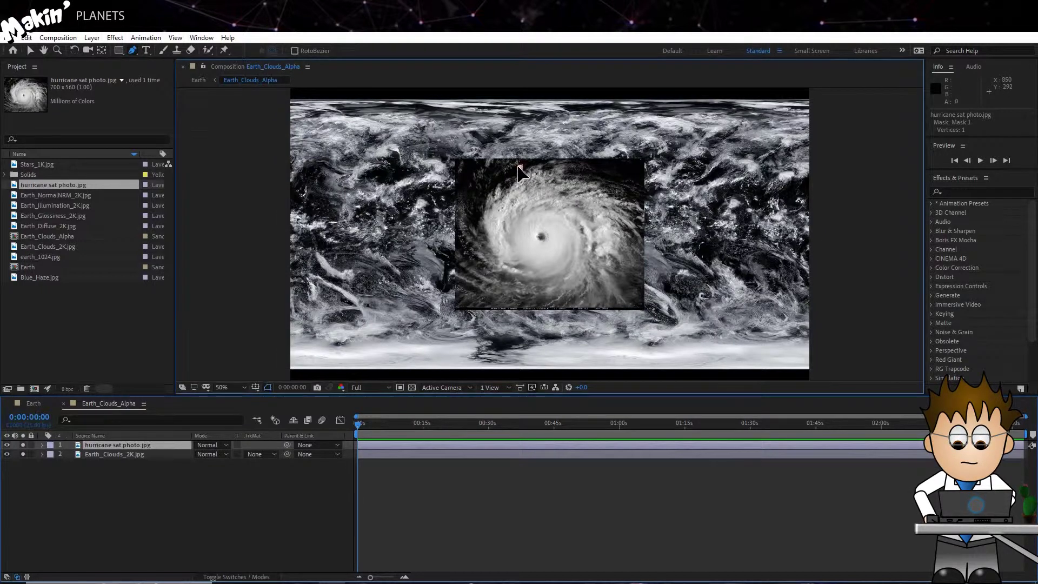
{"action": "left_click", "coordinate": [477, 200]}
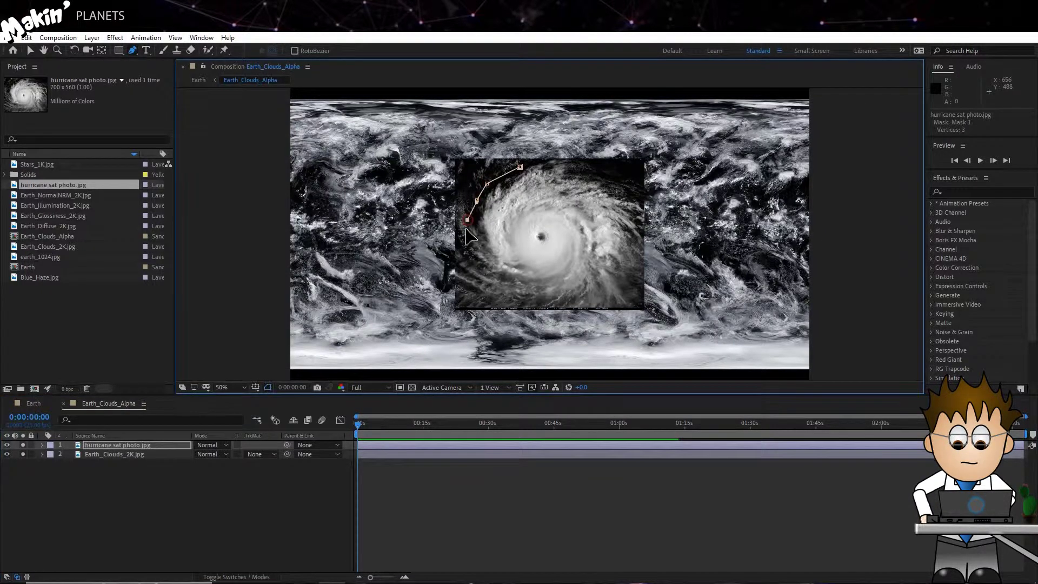
{"action": "left_click", "coordinate": [470, 277]}
{"action": "left_click_drag", "start_coordinate": [576, 303], "coordinate": [582, 304]}
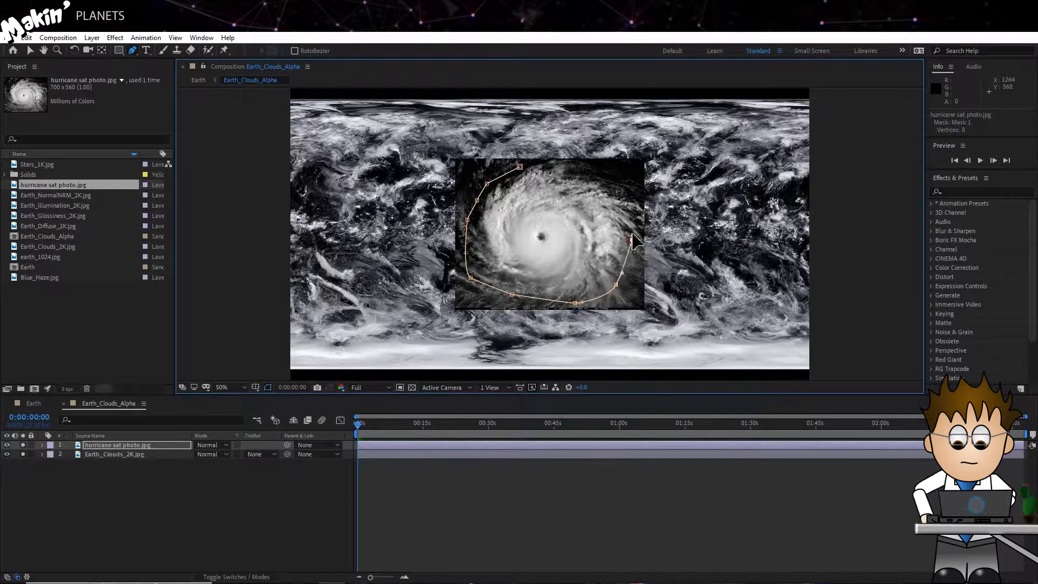
{"action": "left_click", "coordinate": [589, 173]}
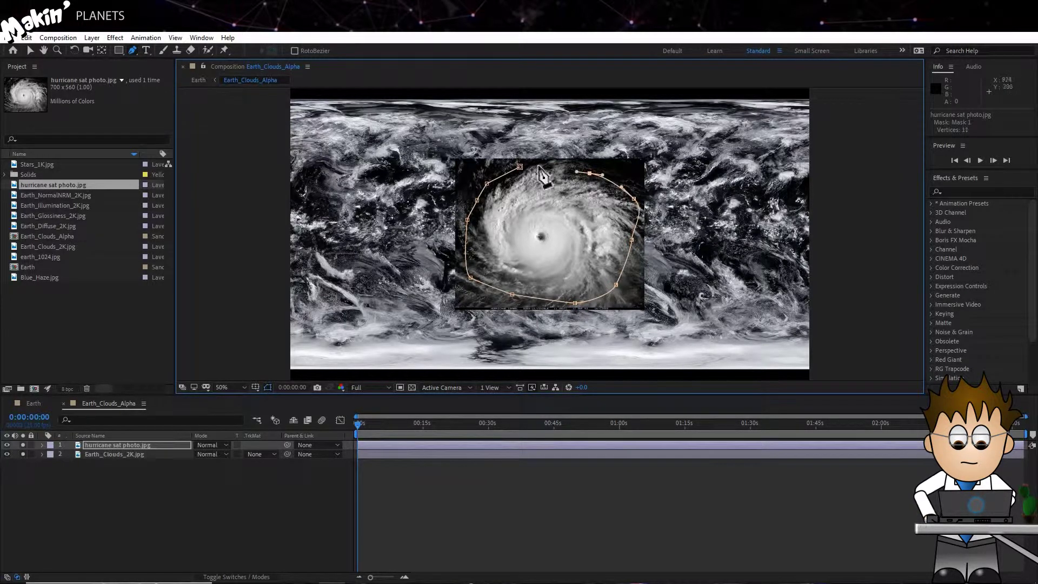
{"action": "left_click", "coordinate": [519, 167]}
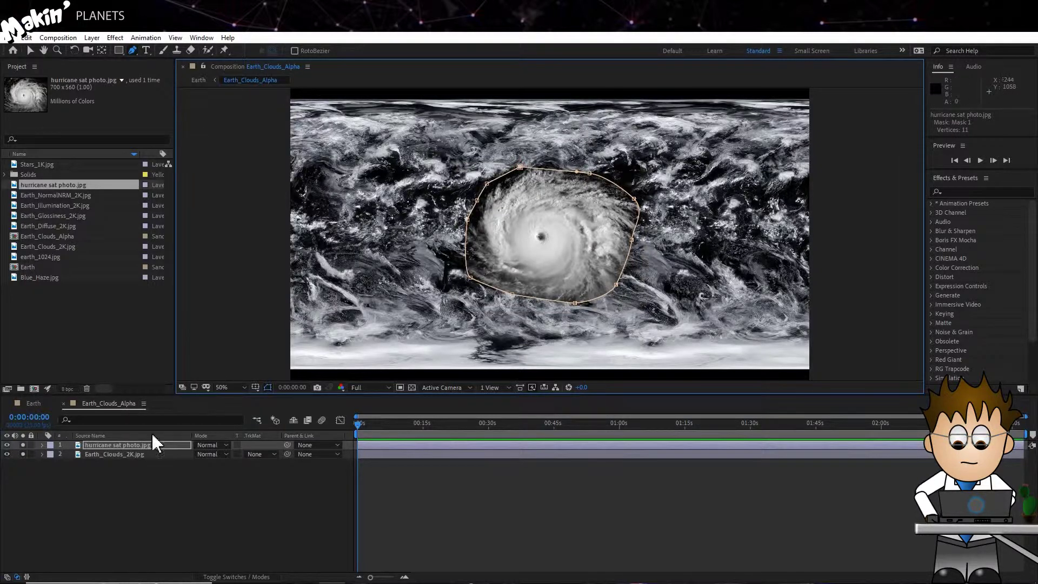
{"action": "left_click", "coordinate": [230, 494]}
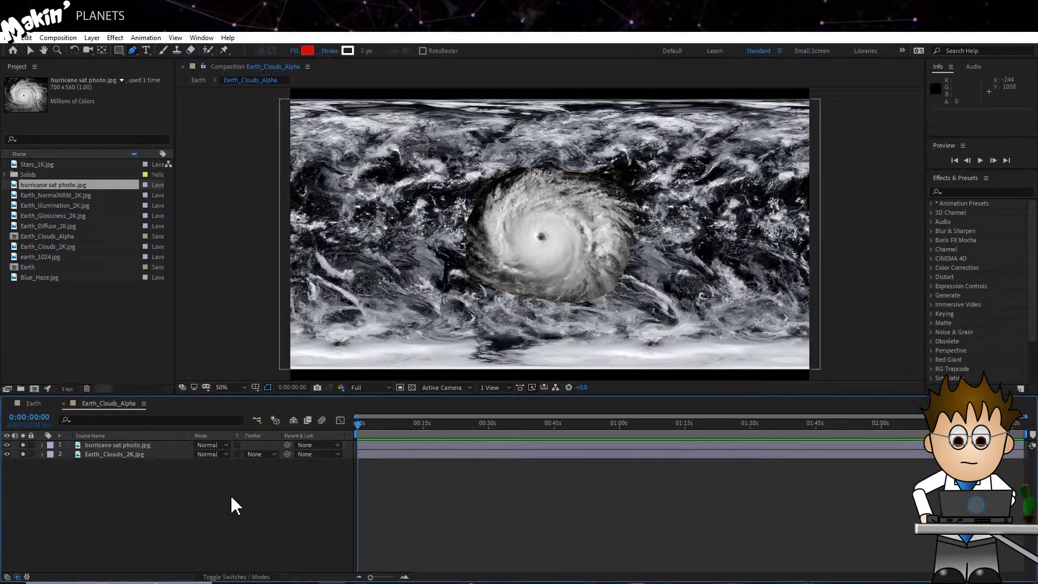
Set Mask Feather to 88 and Mask Expansion to -16, checking it soloed over transparency
{"action": "left_click", "coordinate": [23, 454]}
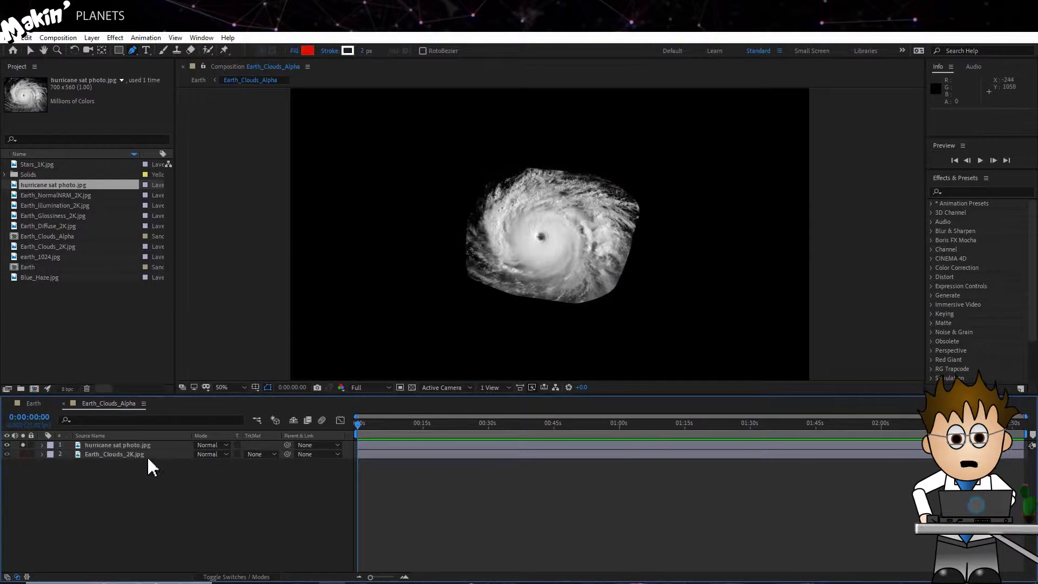
{"action": "left_click", "coordinate": [412, 387]}
{"action": "left_click", "coordinate": [105, 446]}
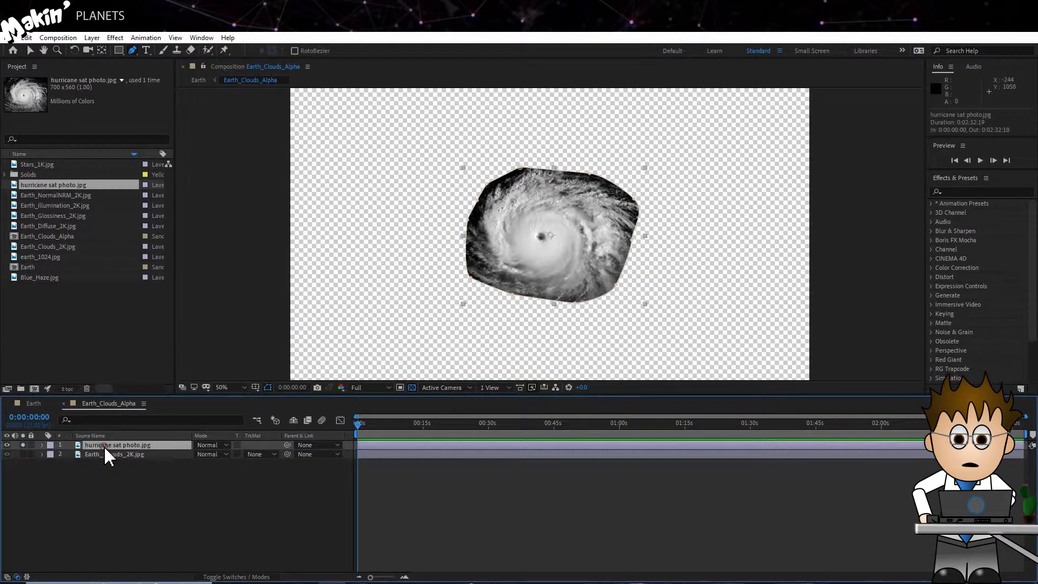
{"action": "key", "text": "m"}
{"action": "key", "text": "m"}
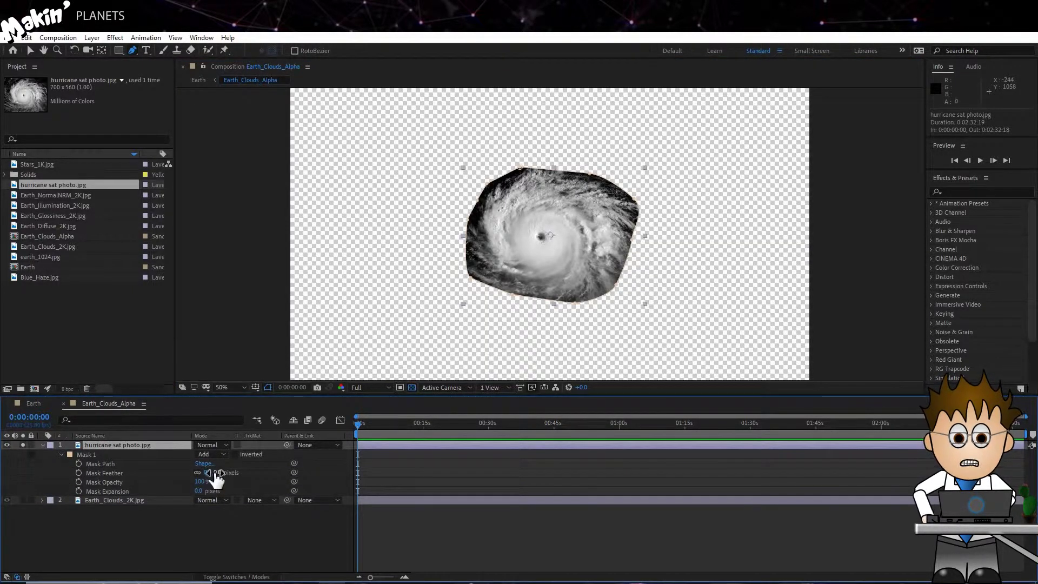
{"action": "left_click_drag", "start_coordinate": [209, 474], "coordinate": [256, 474]}
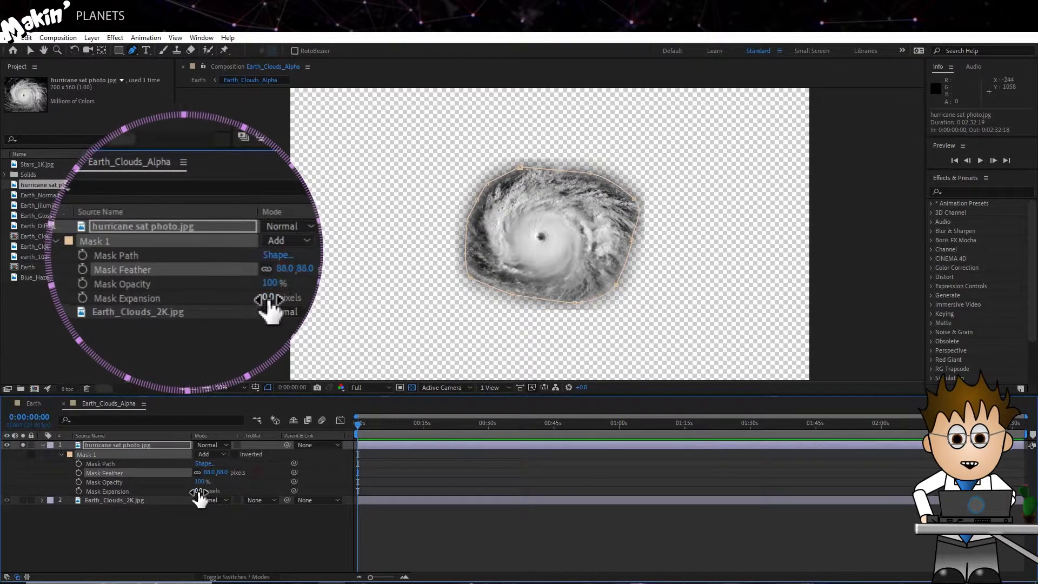
{"action": "left_click_drag", "start_coordinate": [201, 491], "coordinate": [188, 490]}
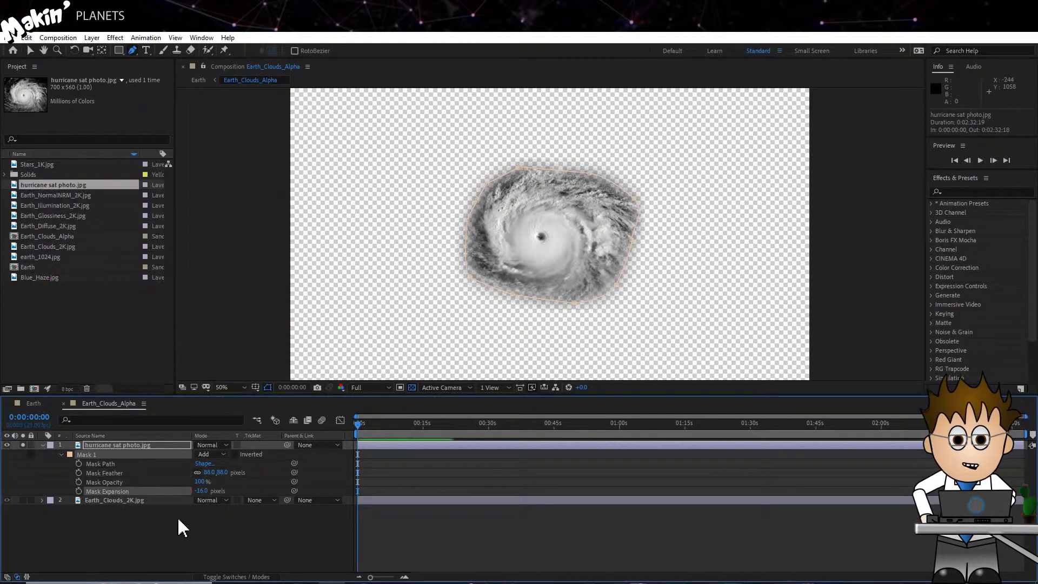
{"action": "left_click", "coordinate": [22, 442]}
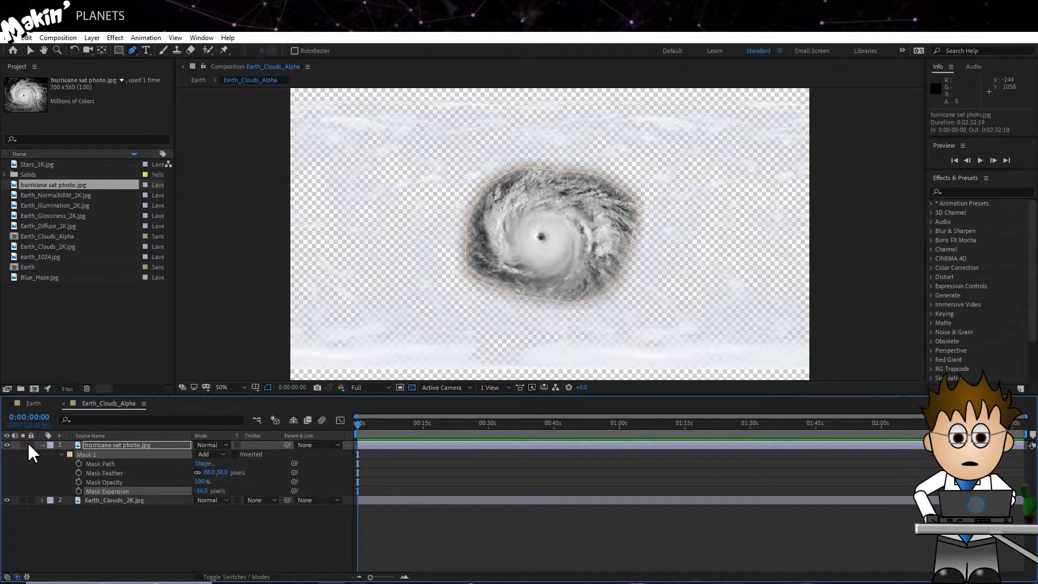
{"action": "left_click", "coordinate": [412, 387]}
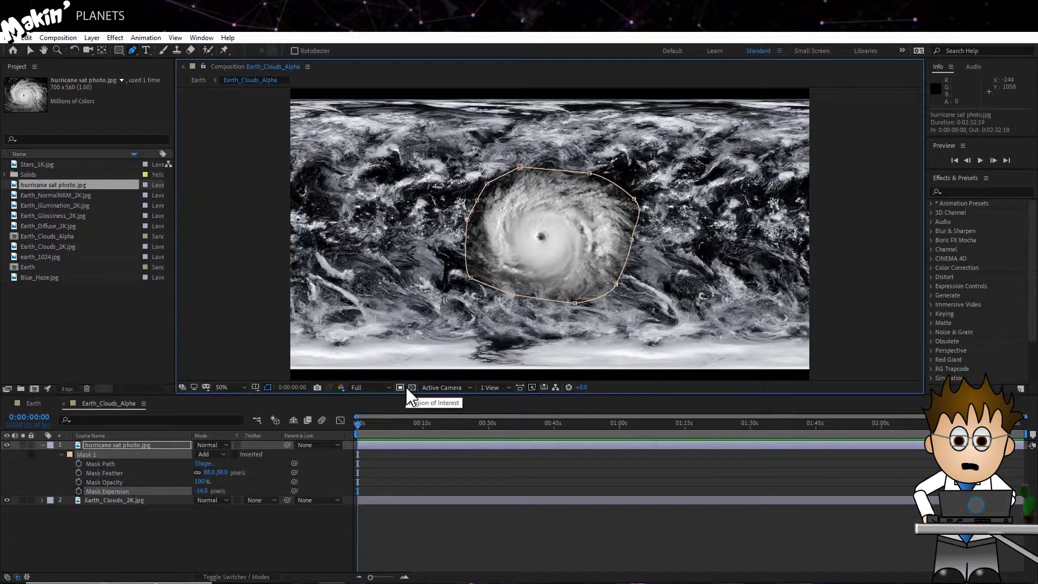
Scale the Earth_Clouds_2K layer non-uniformly to 96.0, 109.0%
{"action": "left_click", "coordinate": [125, 500]}
{"action": "left_click", "coordinate": [42, 500]}
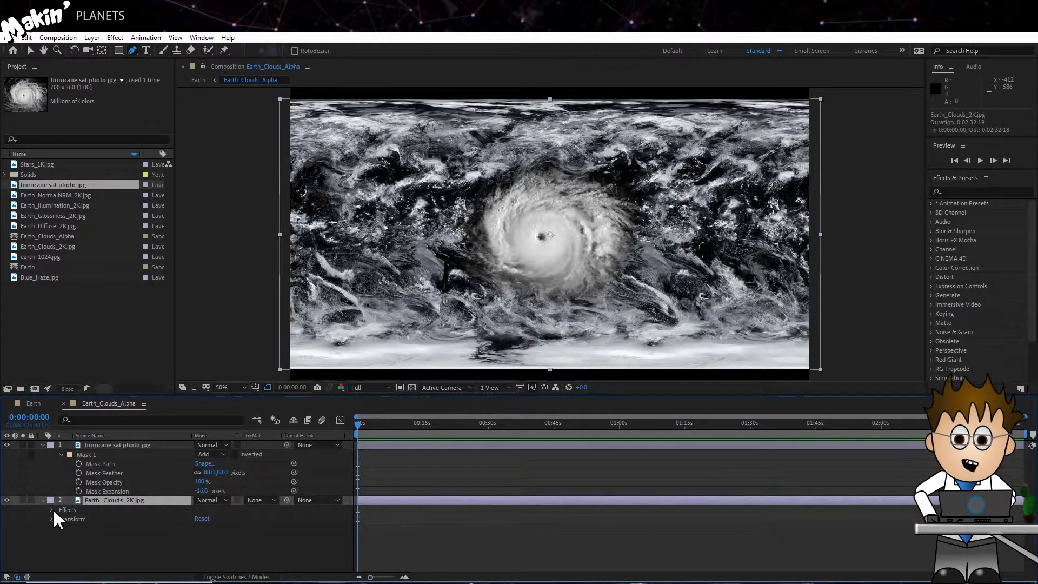
{"action": "key", "text": "s"}
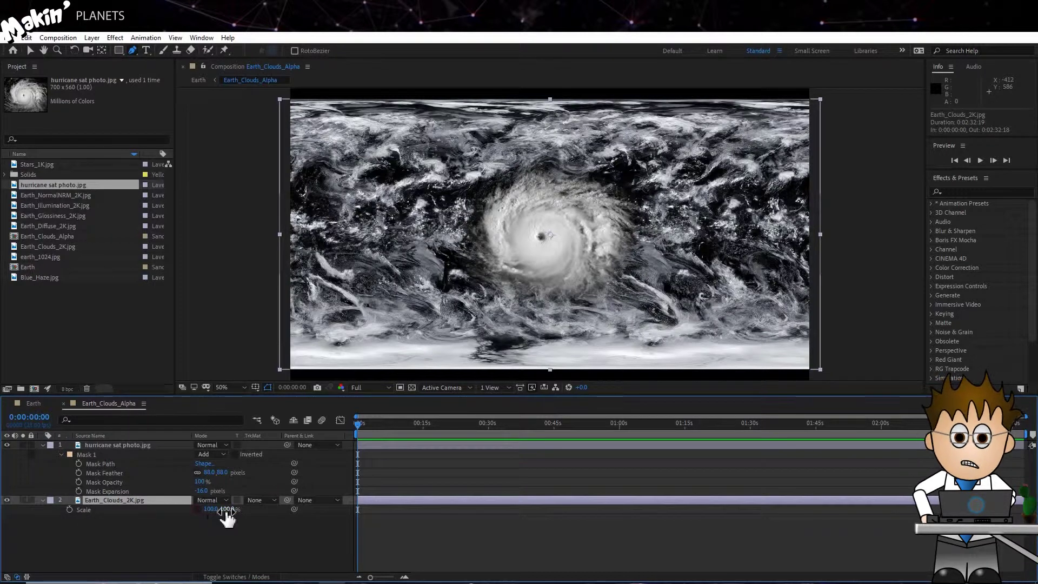
{"action": "left_click_drag", "start_coordinate": [211, 511], "coordinate": [211, 511]}
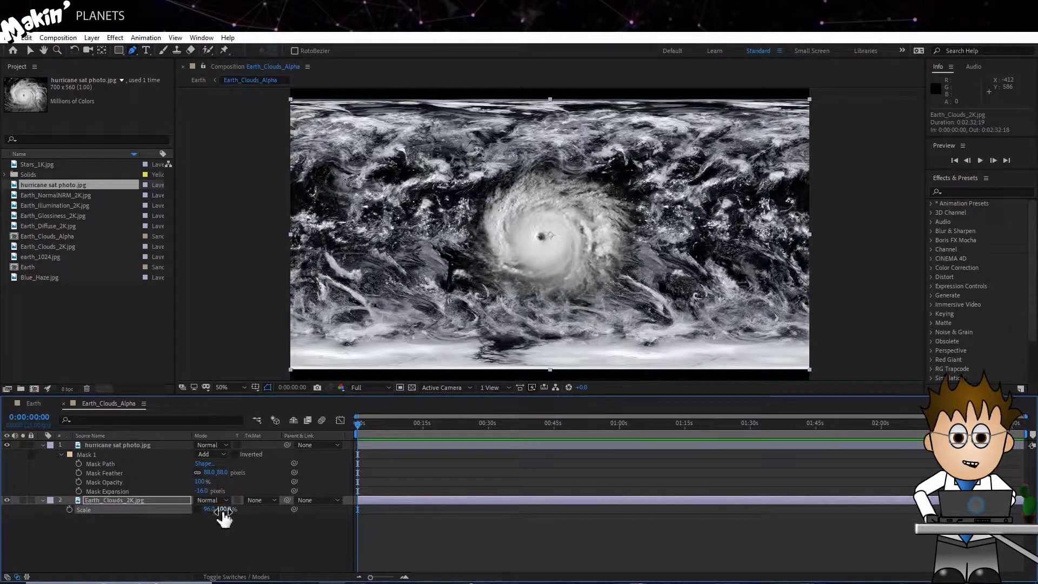
{"action": "left_click_drag", "start_coordinate": [225, 510], "coordinate": [229, 510]}
{"action": "left_click", "coordinate": [198, 528]}
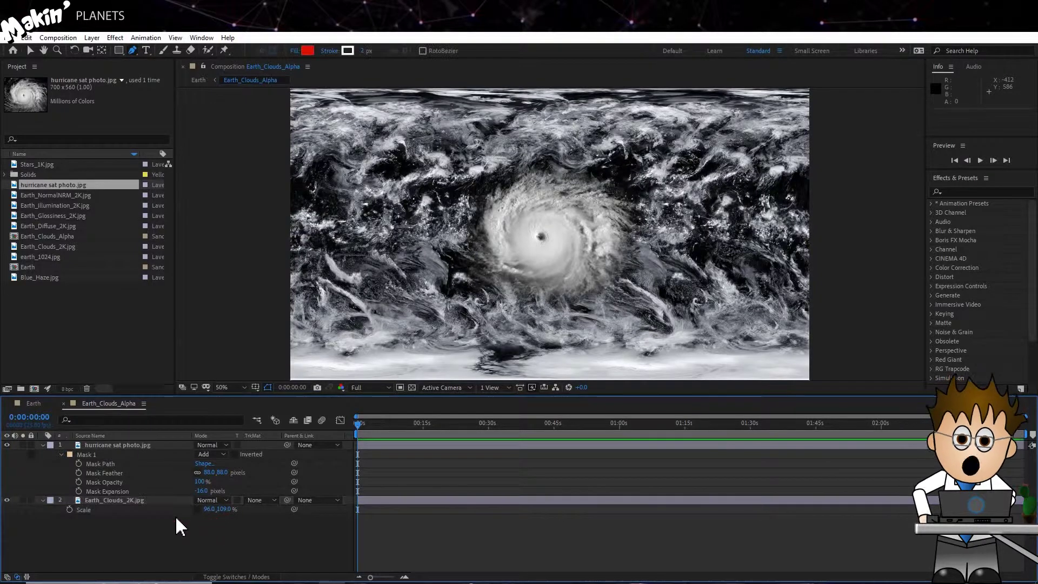
{"action": "left_click", "coordinate": [46, 500]}
Reveal and select the cloud layer's Extract and Tint effects
{"action": "left_click", "coordinate": [108, 500]}
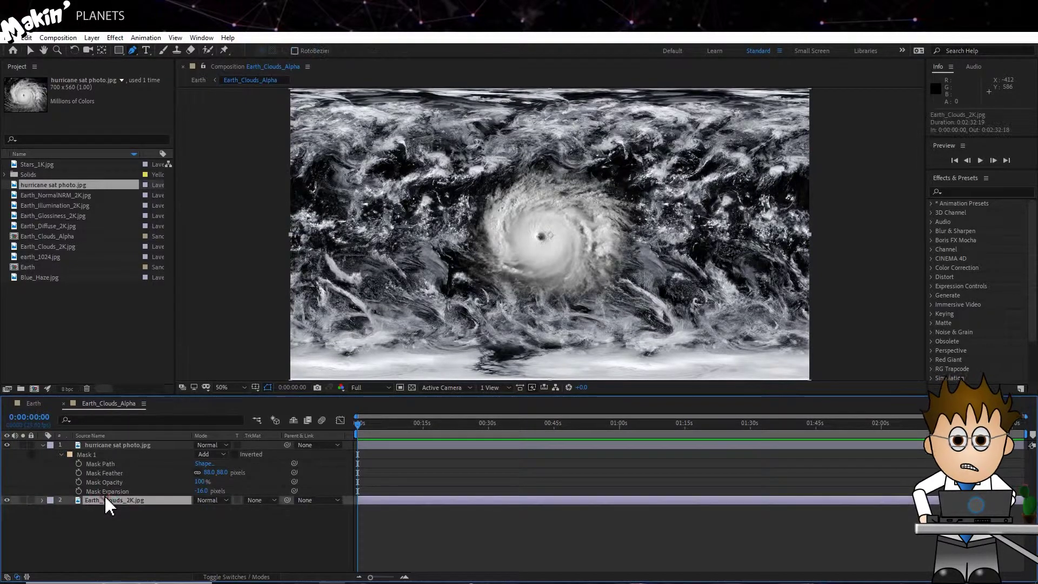
{"action": "key", "text": "e"}
{"action": "left_click", "coordinate": [81, 519]}
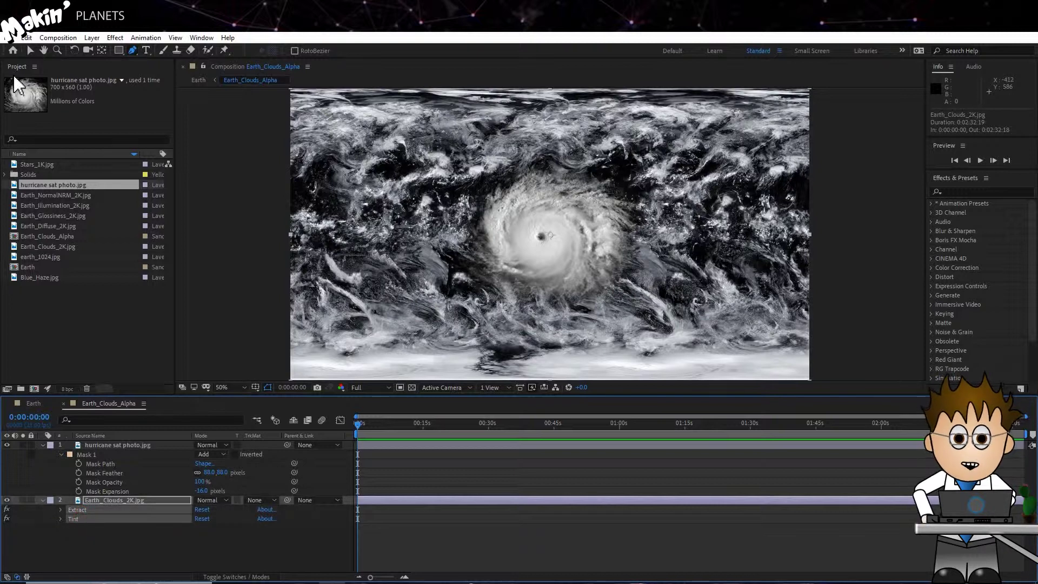
Copy the Extract and Tint effects from the cloud map and paste them onto the hurricane layer
{"action": "left_click", "coordinate": [26, 37]}
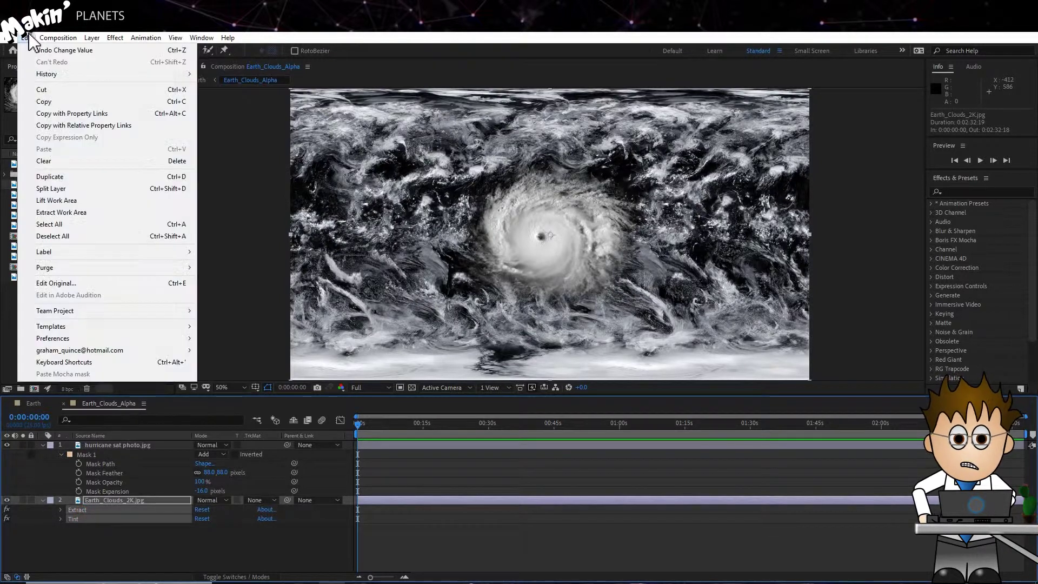
{"action": "left_click", "coordinate": [46, 105]}
{"action": "left_click", "coordinate": [111, 445]}
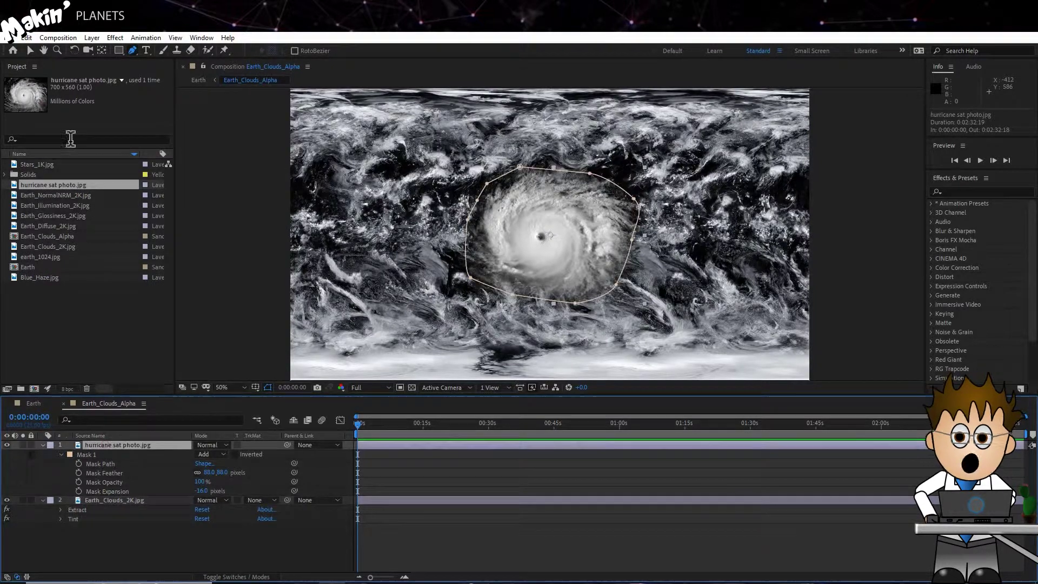
{"action": "left_click", "coordinate": [26, 38]}
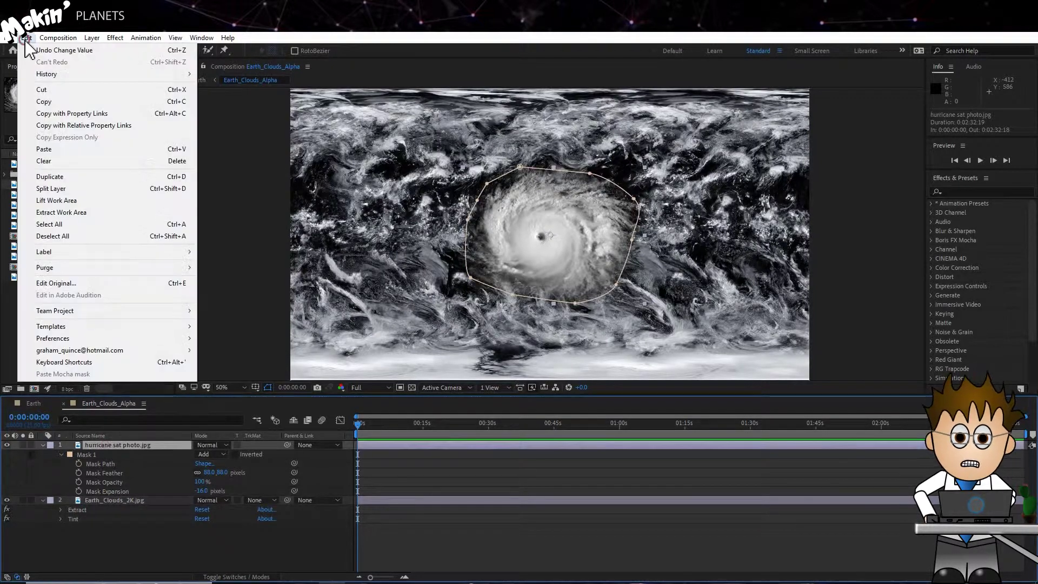
{"action": "left_click", "coordinate": [43, 149]}
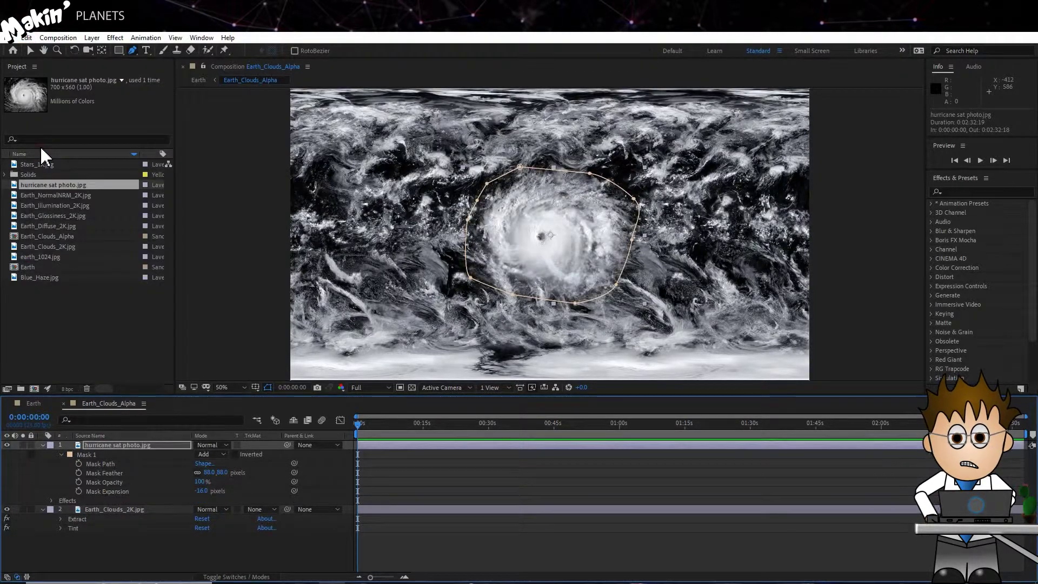
{"action": "left_click", "coordinate": [145, 528]}
{"action": "left_click", "coordinate": [144, 559]}
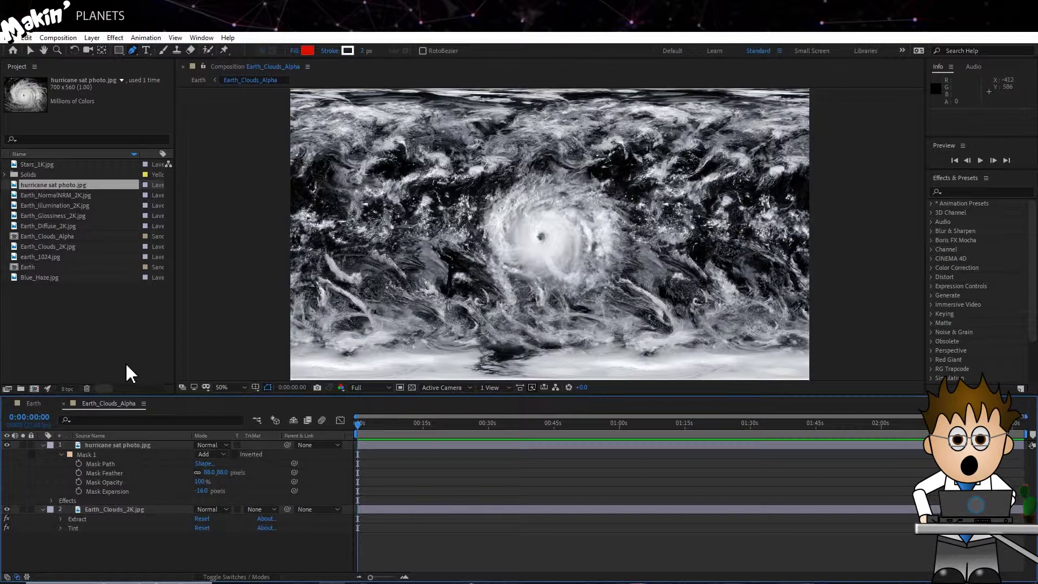
Create a new adjustment layer and place it below the hurricane layer
{"action": "left_click", "coordinate": [92, 38]}
{"action": "mouse_move", "coordinate": [114, 50]}
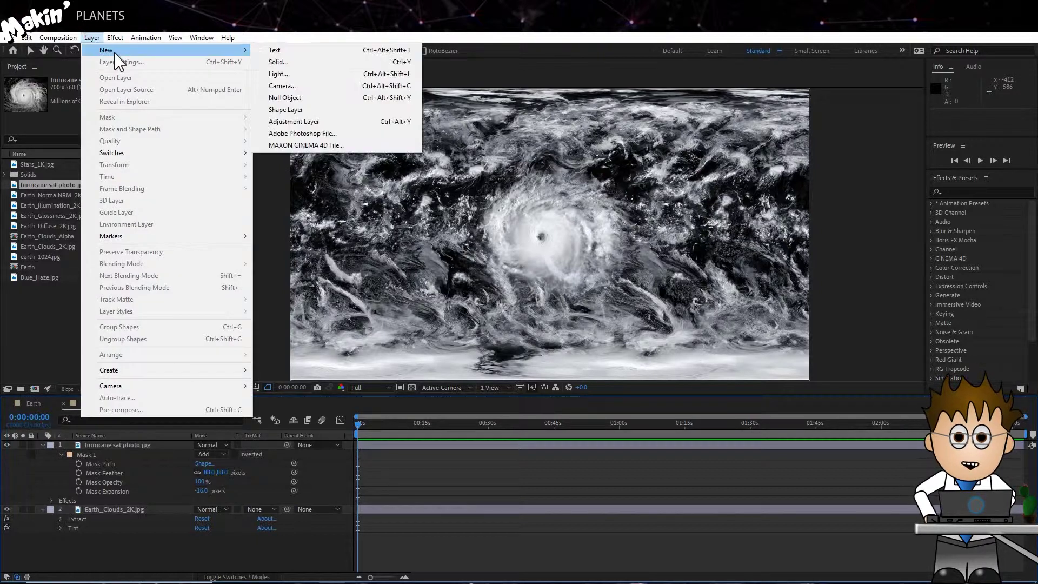
{"action": "left_click", "coordinate": [319, 122]}
{"action": "left_click_drag", "start_coordinate": [132, 446], "coordinate": [137, 518]}
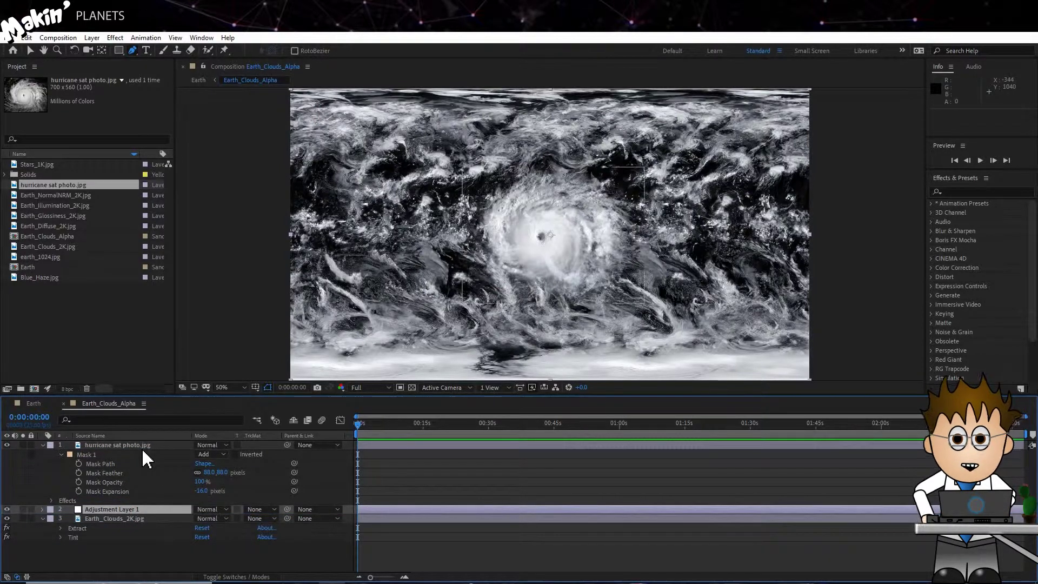
Apply the Generate > Circle effect to the adjustment layer
{"action": "left_click", "coordinate": [114, 38]}
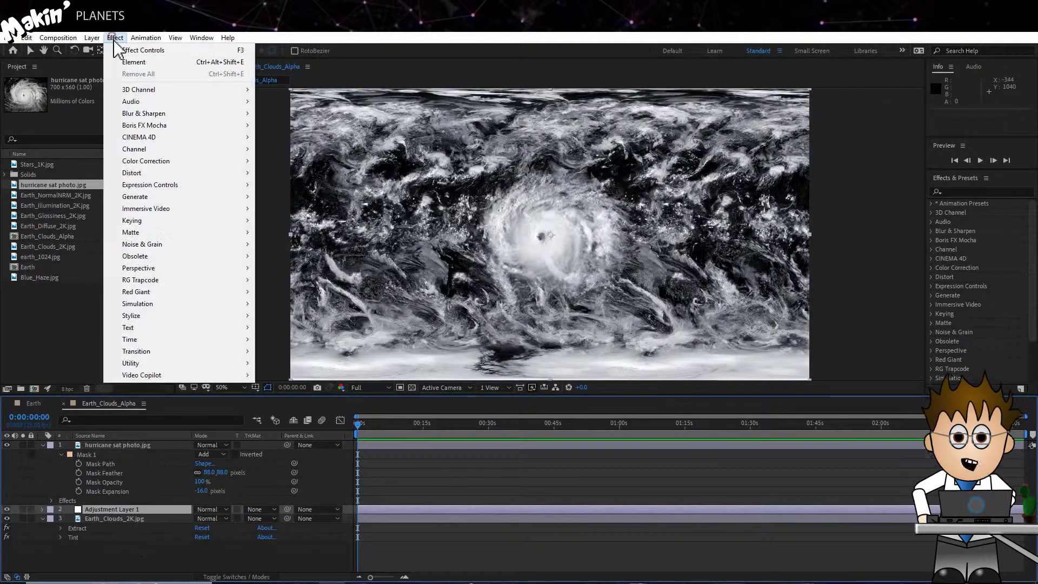
{"action": "mouse_move", "coordinate": [153, 198]}
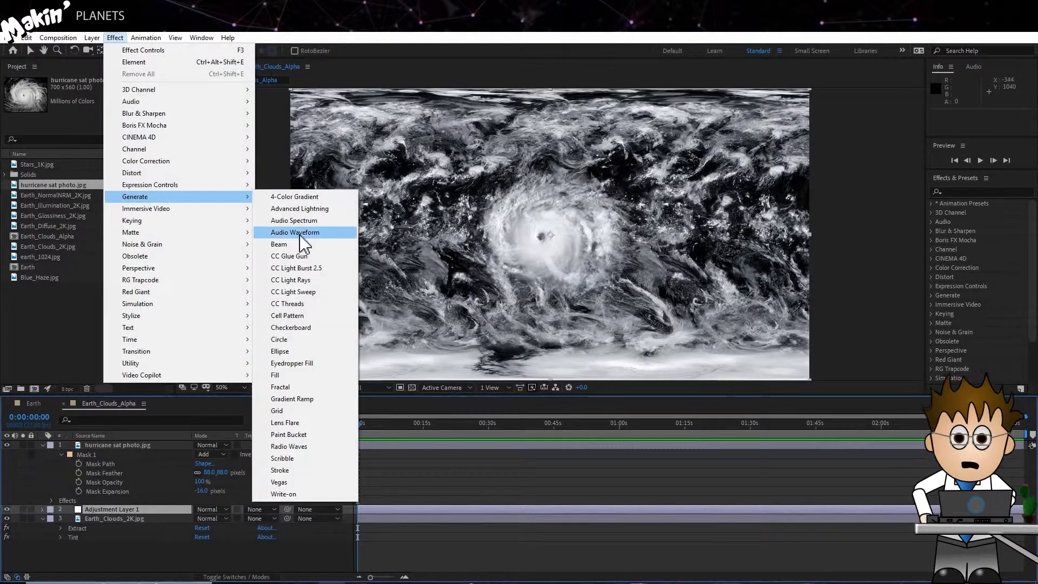
{"action": "left_click", "coordinate": [301, 337]}
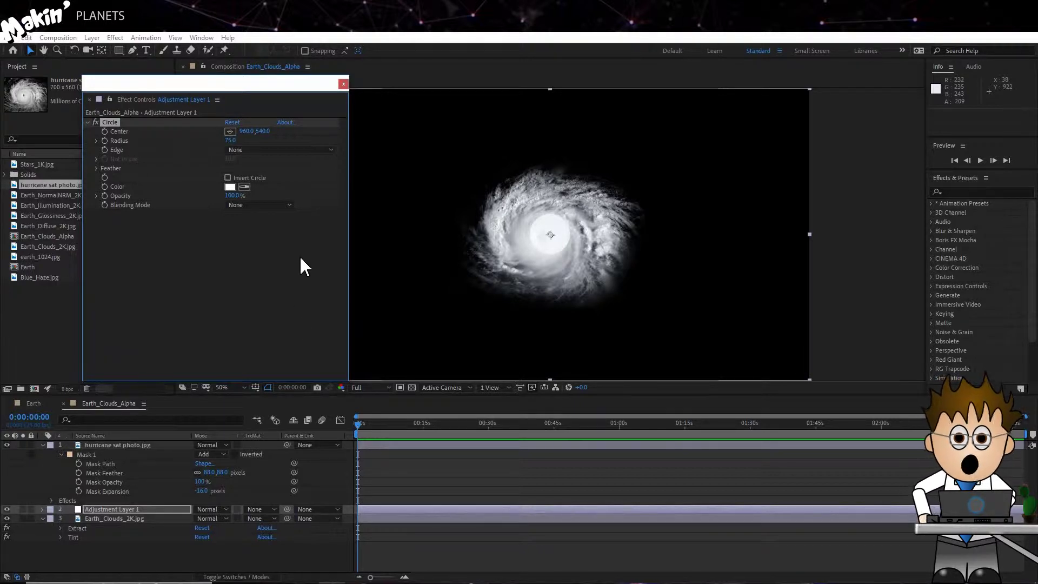
Invert the Circle, set its blending mode to Stencil Alpha, and enlarge it around the hurricane
{"action": "left_click", "coordinate": [228, 177]}
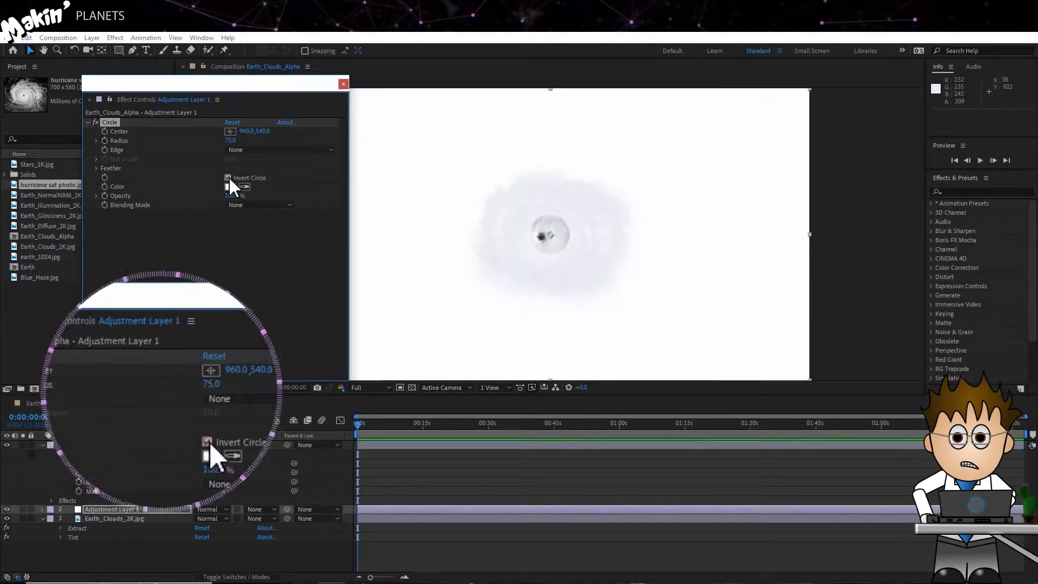
{"action": "left_click", "coordinate": [262, 207]}
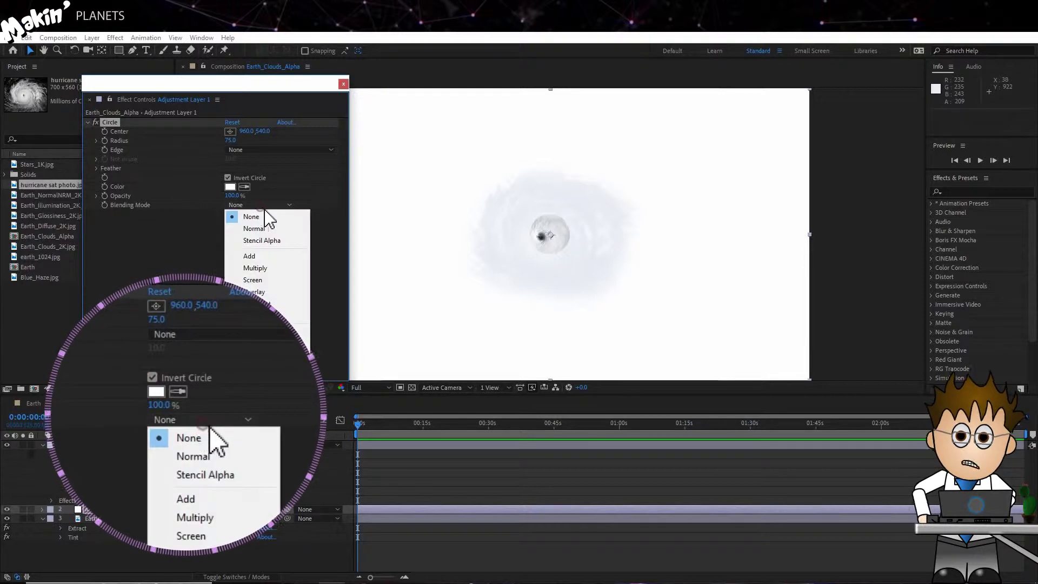
{"action": "left_click", "coordinate": [278, 241]}
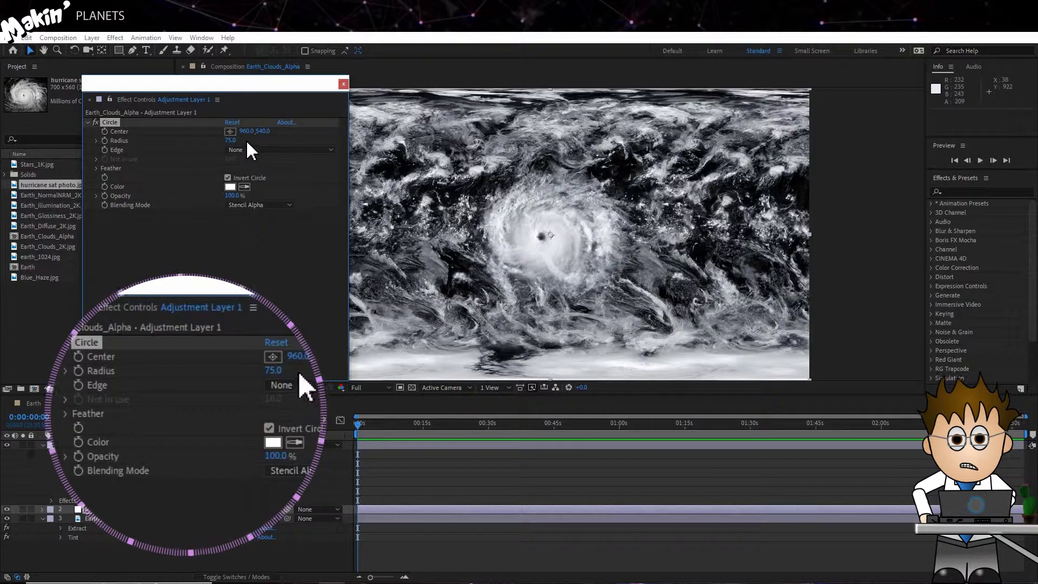
{"action": "left_click_drag", "start_coordinate": [230, 141], "coordinate": [377, 162]}
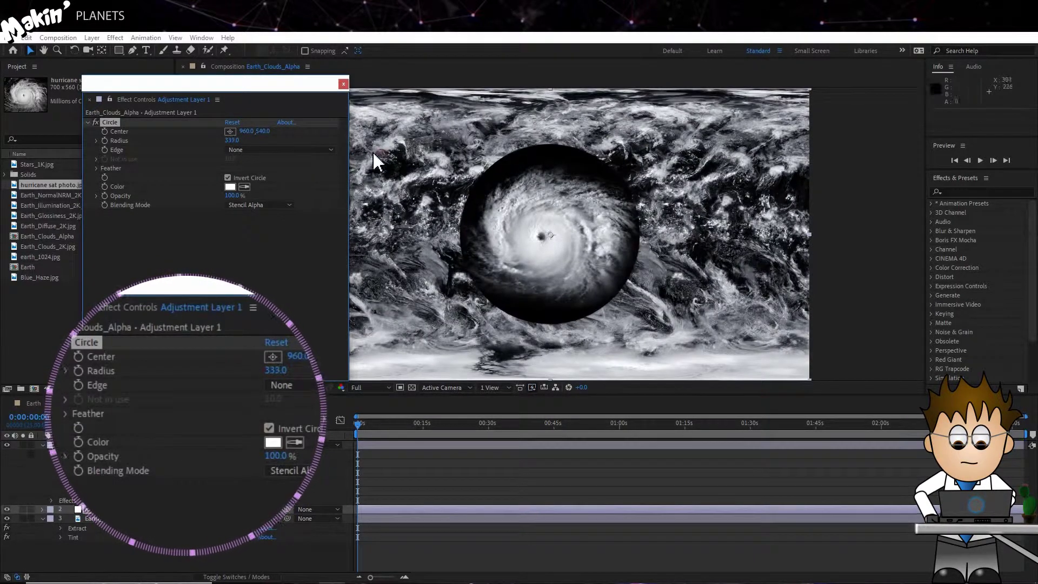
Feather the circle's outer edge to 119 and keep its radius at 333
{"action": "left_click", "coordinate": [98, 168]}
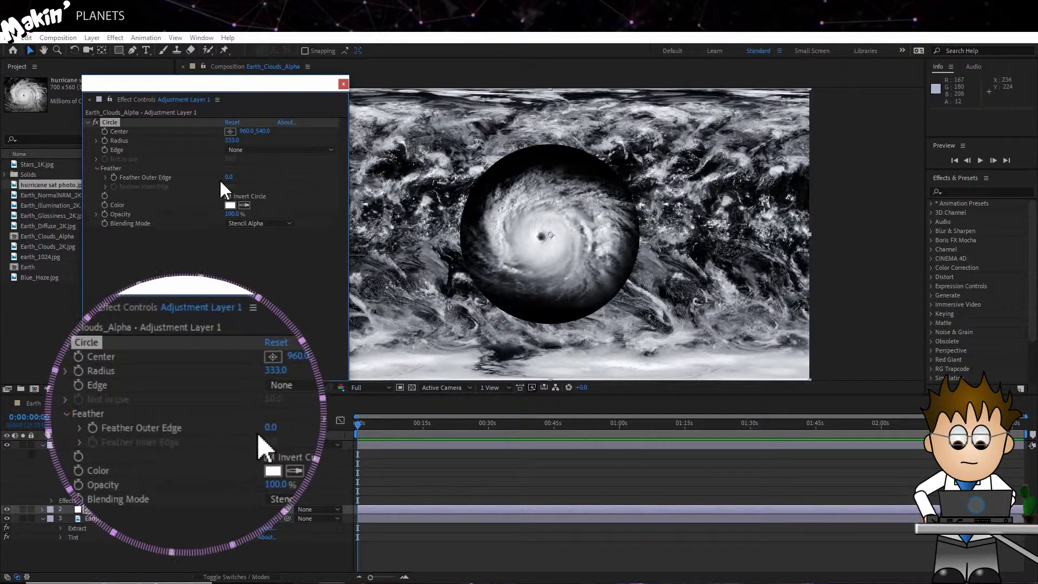
{"action": "left_click_drag", "start_coordinate": [228, 177], "coordinate": [296, 180]}
{"action": "left_click_drag", "start_coordinate": [232, 140], "coordinate": [211, 140]}
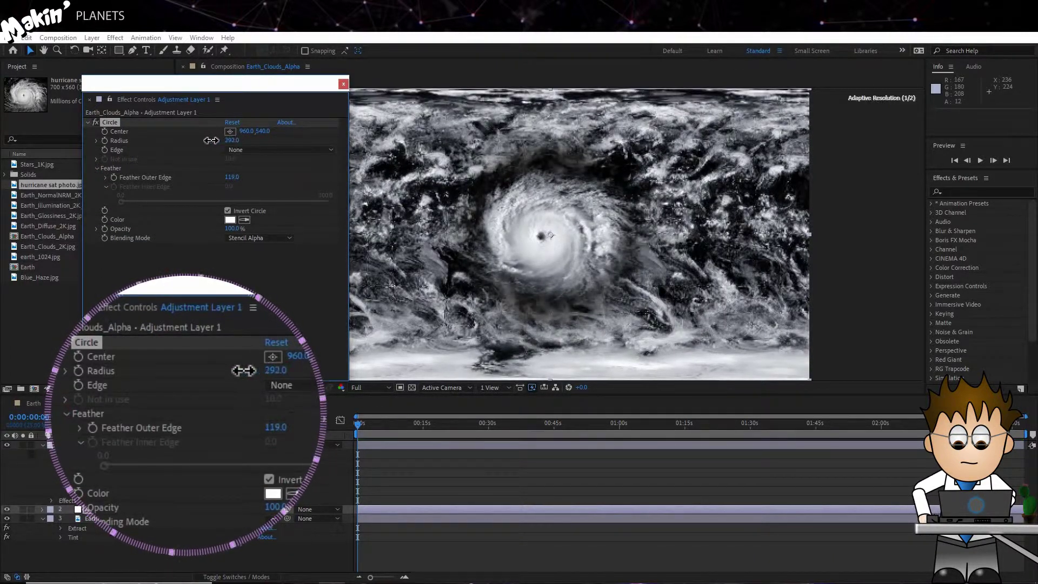
{"action": "key", "text": "ctrl+z"}
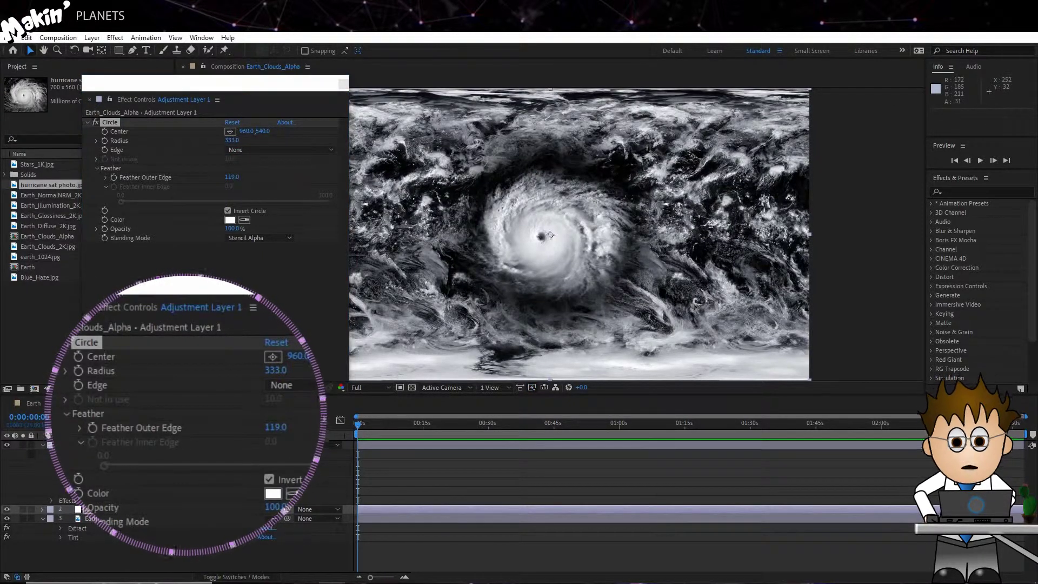
Add a Distort > Twirl effect to Adjustment Layer 1
{"action": "left_click", "coordinate": [115, 37]}
{"action": "mouse_move", "coordinate": [178, 173]}
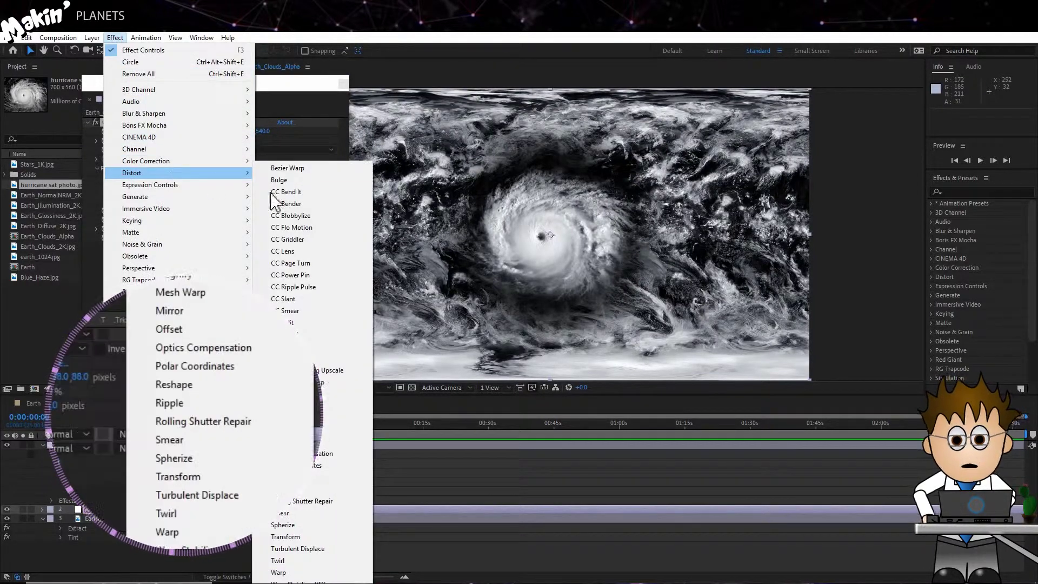
{"action": "left_click", "coordinate": [278, 560]}
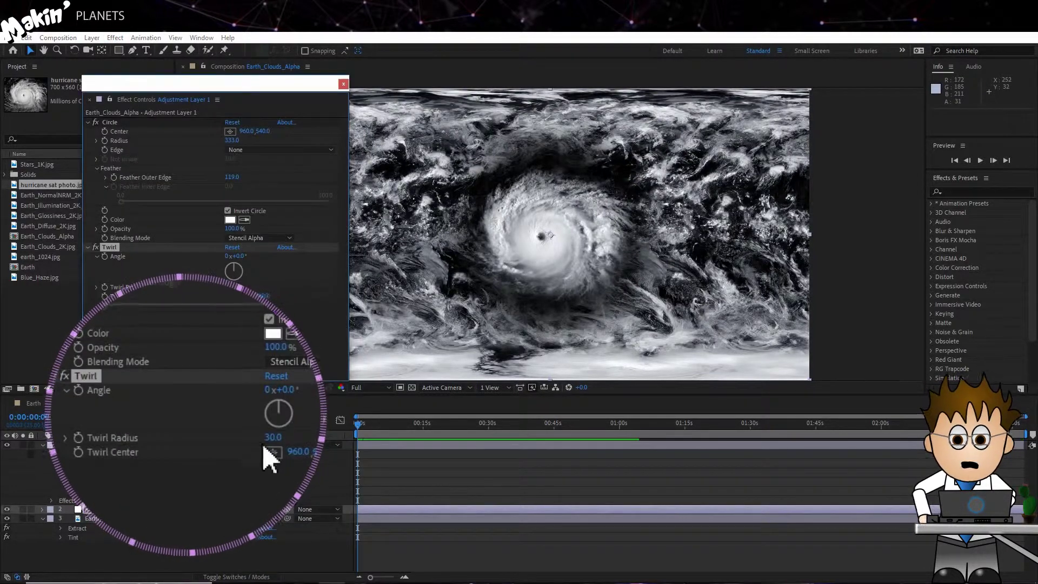
Set the Twirl angle to −90° and radius to 19, then show the Earth composition
{"action": "left_click", "coordinate": [233, 266]}
{"action": "left_click_drag", "start_coordinate": [234, 266], "coordinate": [232, 288]}
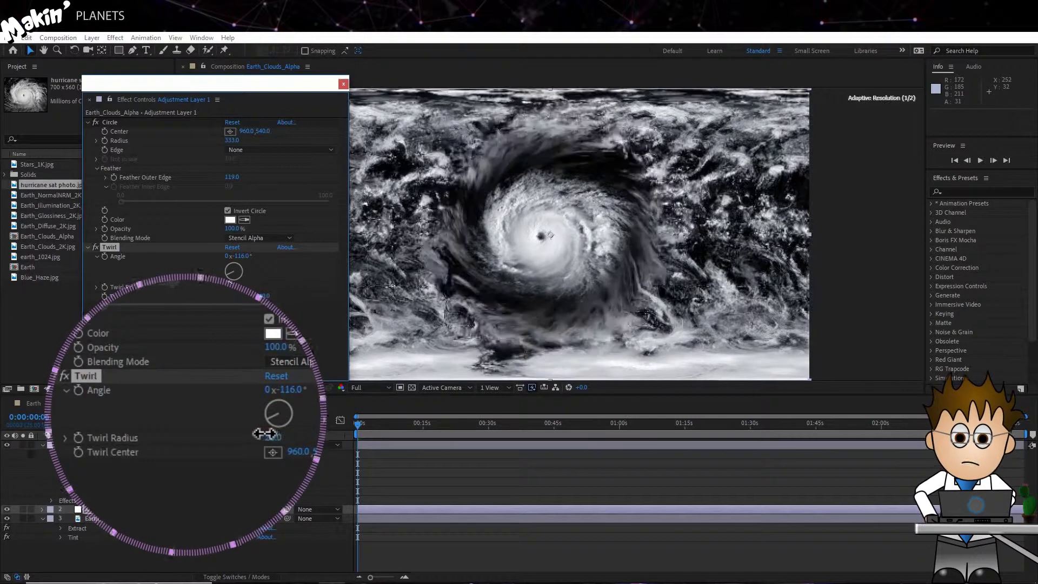
{"action": "left_click_drag", "start_coordinate": [225, 285], "coordinate": [241, 268]}
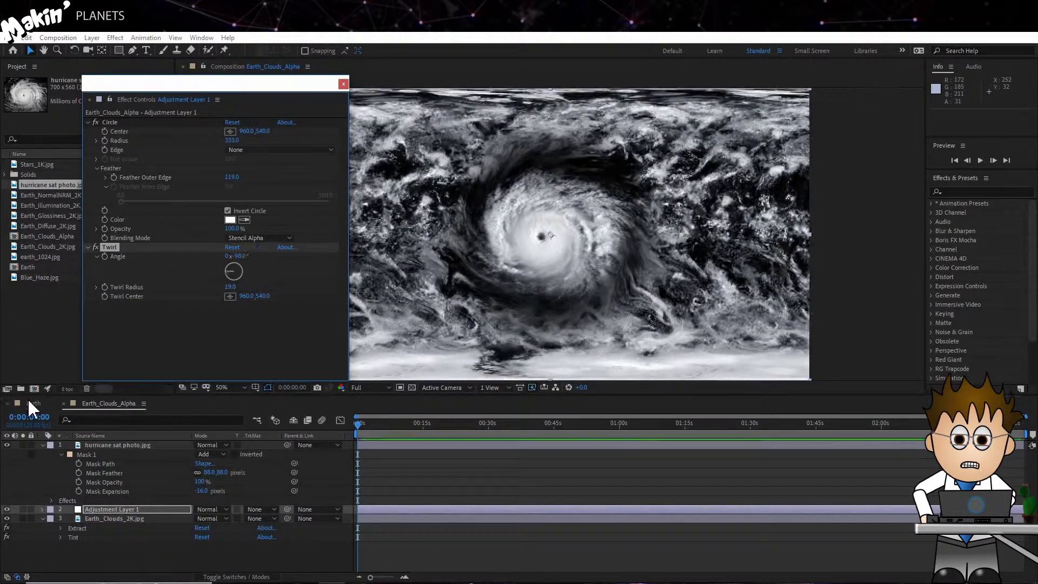
{"action": "left_click", "coordinate": [31, 404]}
Orbit the Earth camera to face the hurricane clouds at 50% zoom, then return to Earth_Clouds_Alpha
{"action": "left_click", "coordinate": [87, 51]}
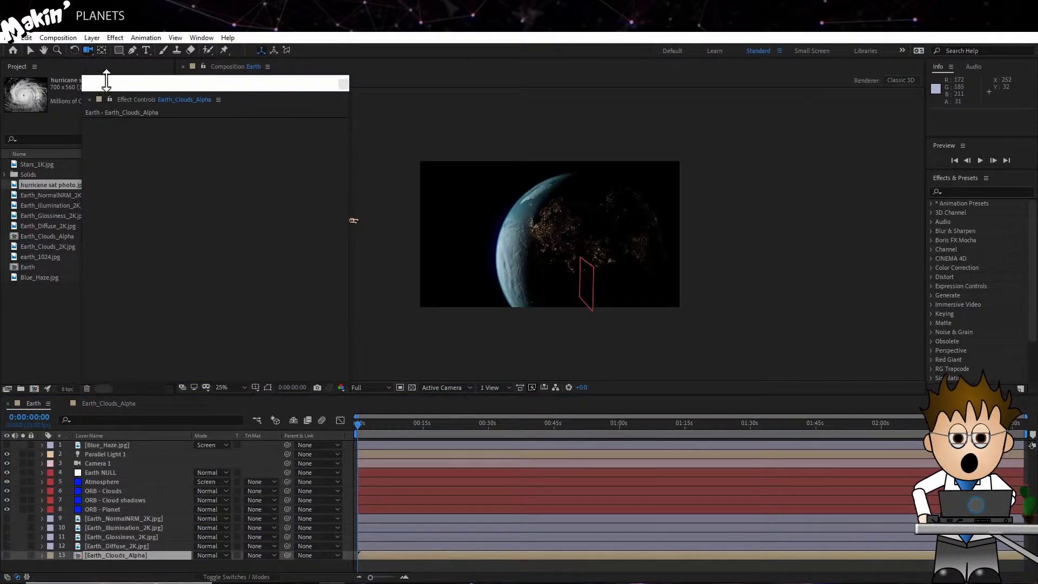
{"action": "left_click_drag", "start_coordinate": [504, 266], "coordinate": [532, 279]}
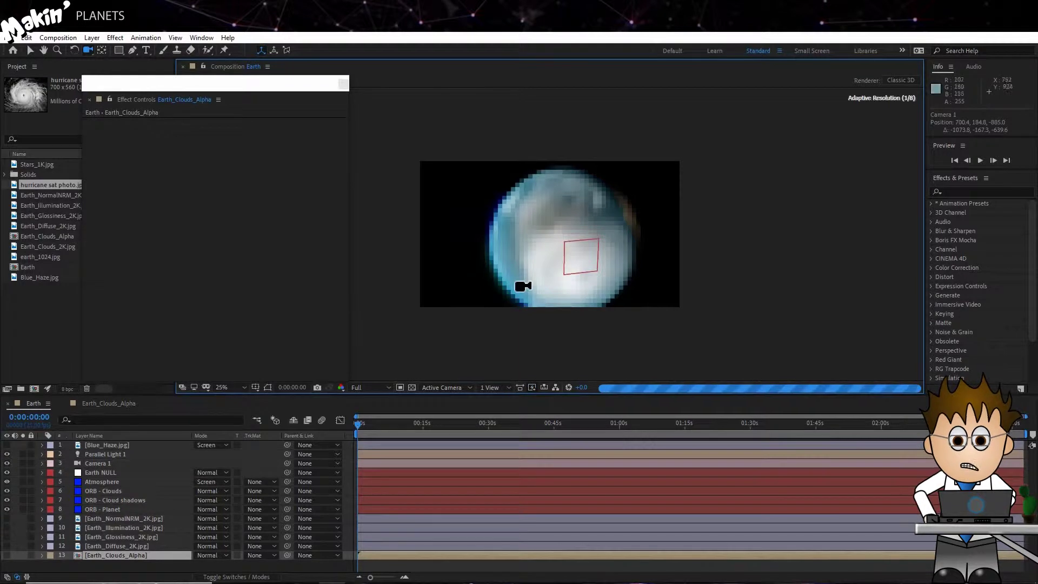
{"action": "key", "text": "period"}
{"action": "key", "text": "period"}
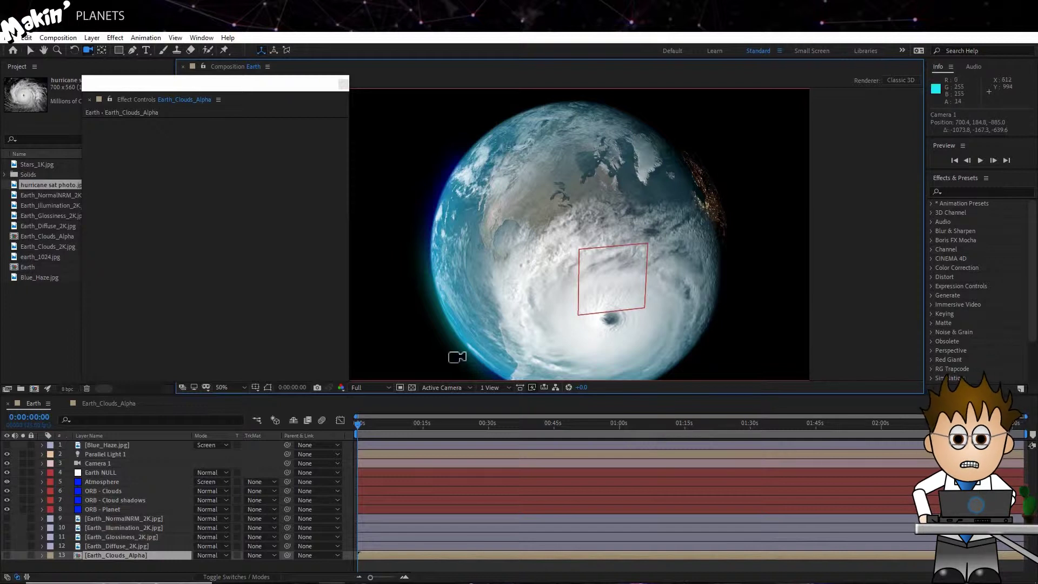
{"action": "left_click", "coordinate": [111, 403]}
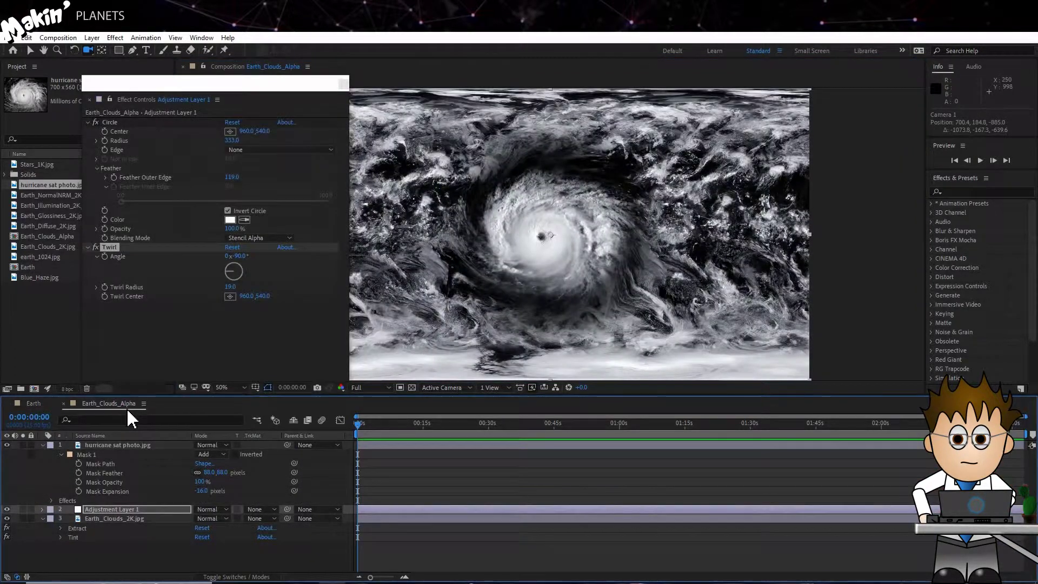
Enable Position keyframing on the hurricane sat photo.jpg layer
{"action": "left_click", "coordinate": [126, 445]}
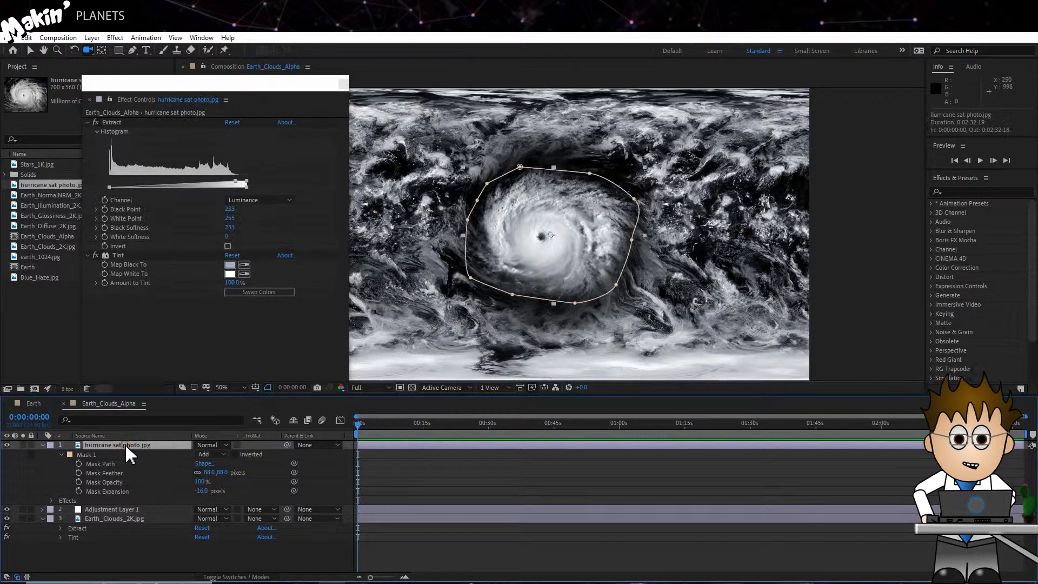
{"action": "key", "text": "s"}
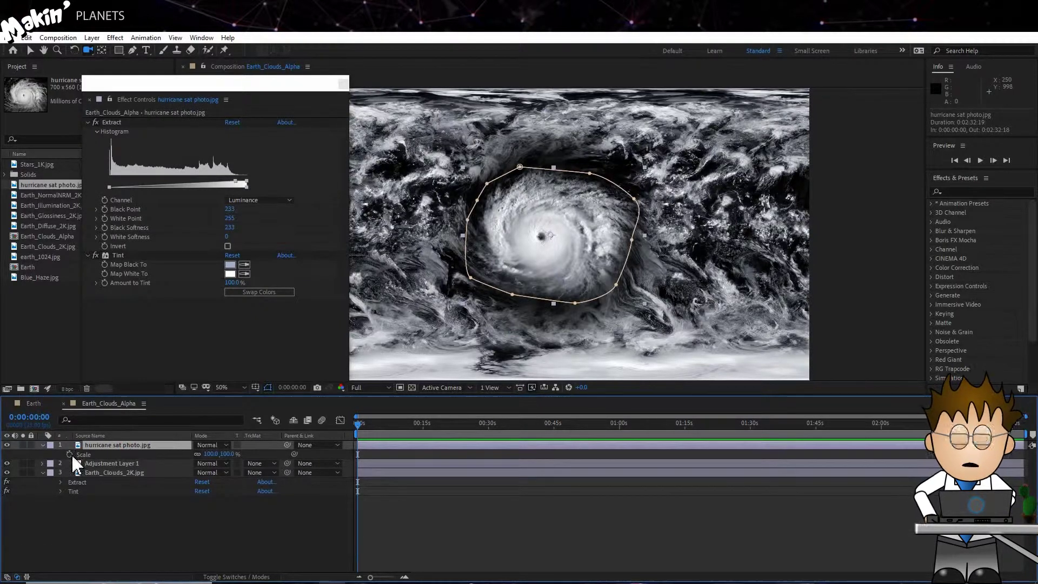
{"action": "key", "text": "p"}
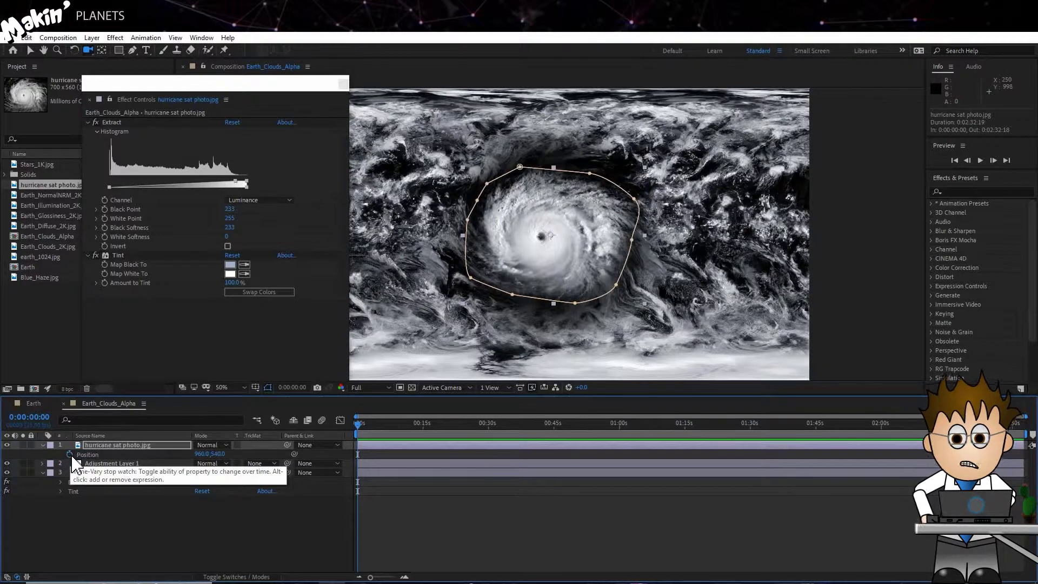
{"action": "left_click", "coordinate": [69, 455]}
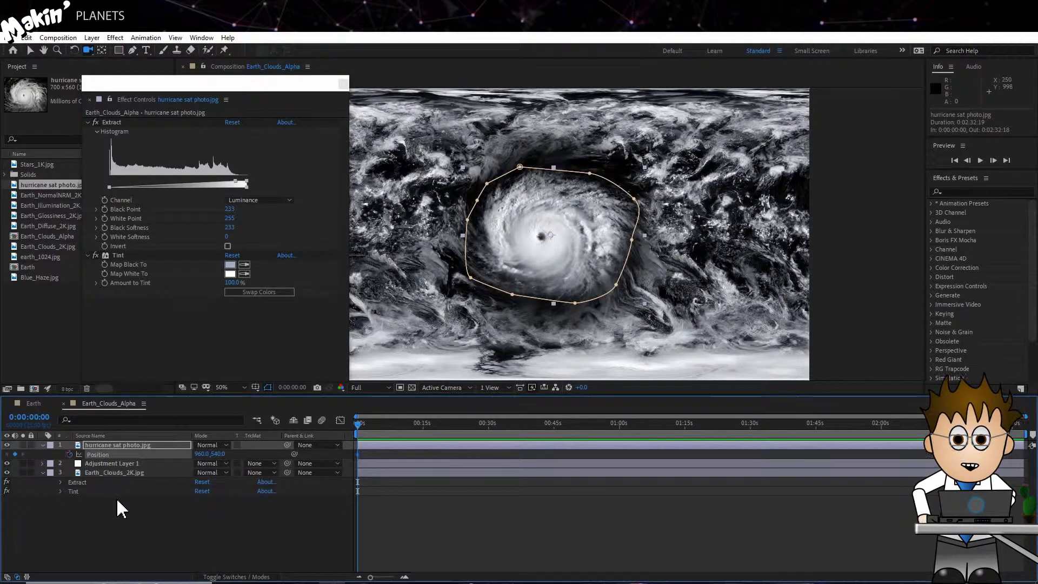
{"action": "key", "text": "p"}
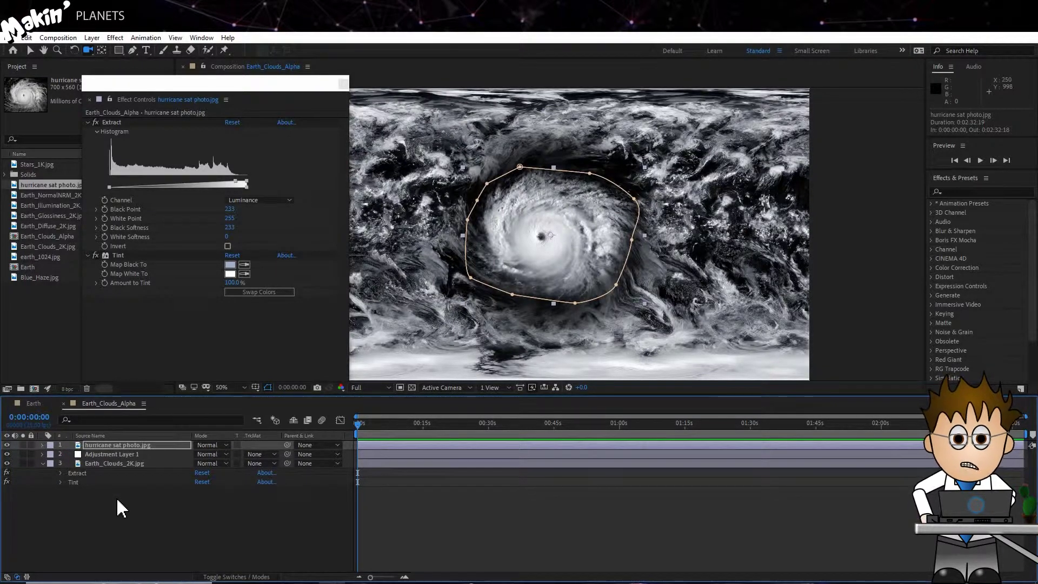
{"action": "key", "text": "u"}
{"action": "left_click", "coordinate": [121, 515]}
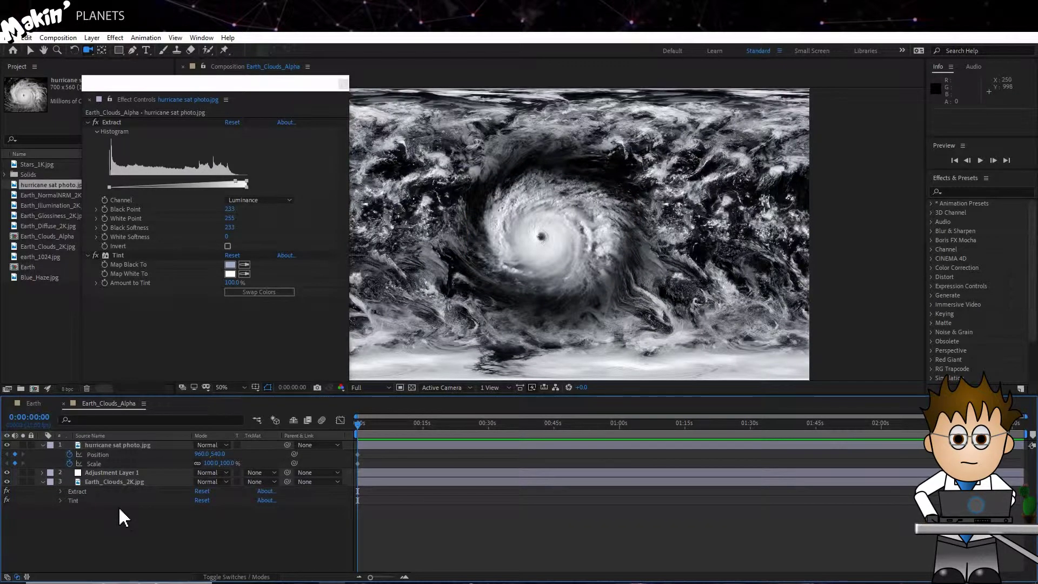
Expand Adjustment Layer 1's Circle and Twirl effect properties
{"action": "left_click", "coordinate": [101, 474]}
{"action": "left_click", "coordinate": [43, 473]}
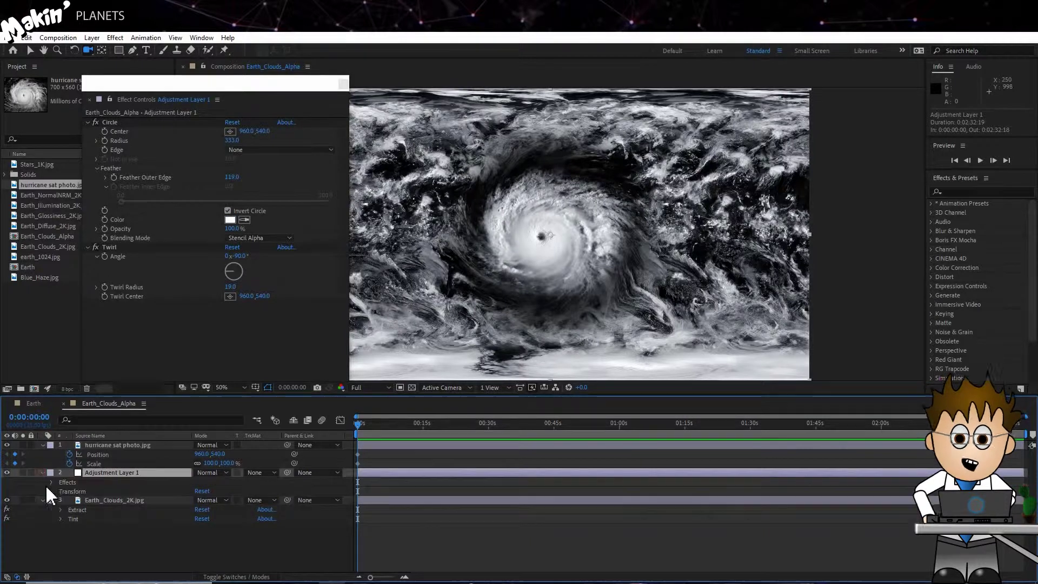
{"action": "left_click", "coordinate": [52, 483]}
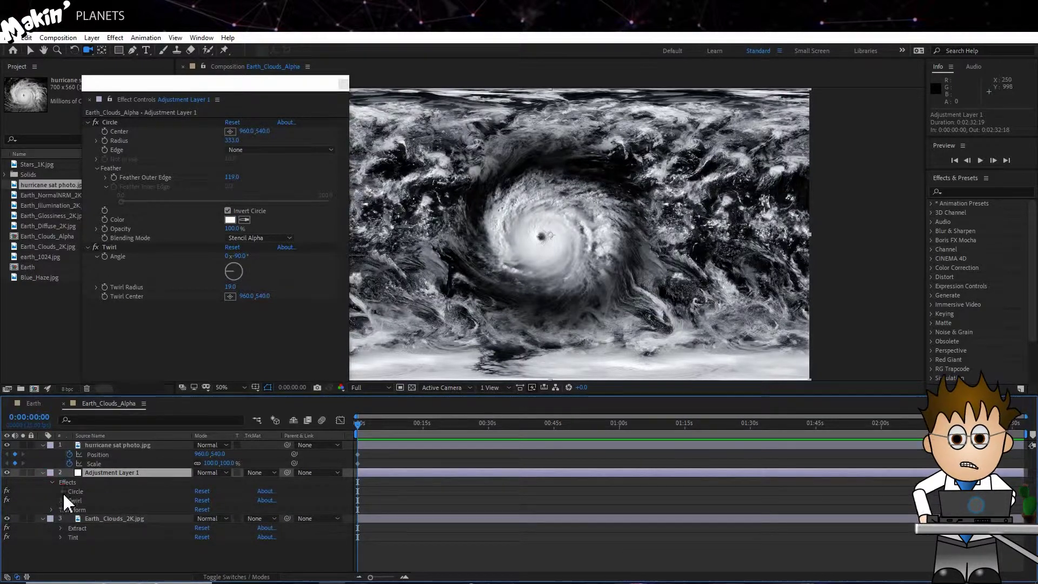
{"action": "left_click", "coordinate": [61, 492]}
{"action": "scroll", "coordinate": [61, 511], "scroll_direction": "down", "scroll_amount": 3}
{"action": "left_click", "coordinate": [59, 530]}
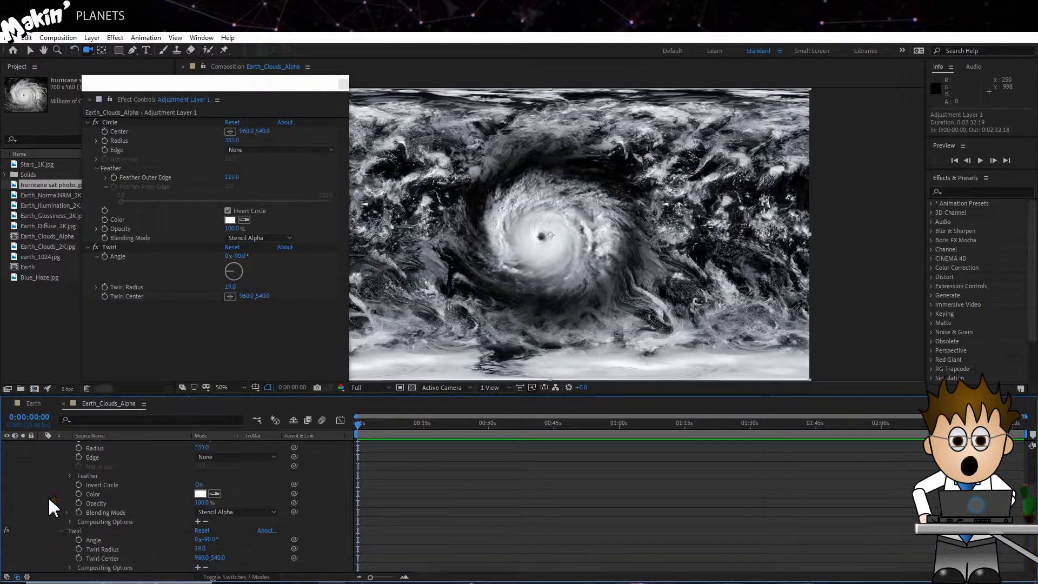
{"action": "scroll", "coordinate": [52, 504], "scroll_direction": "up", "scroll_amount": 3}
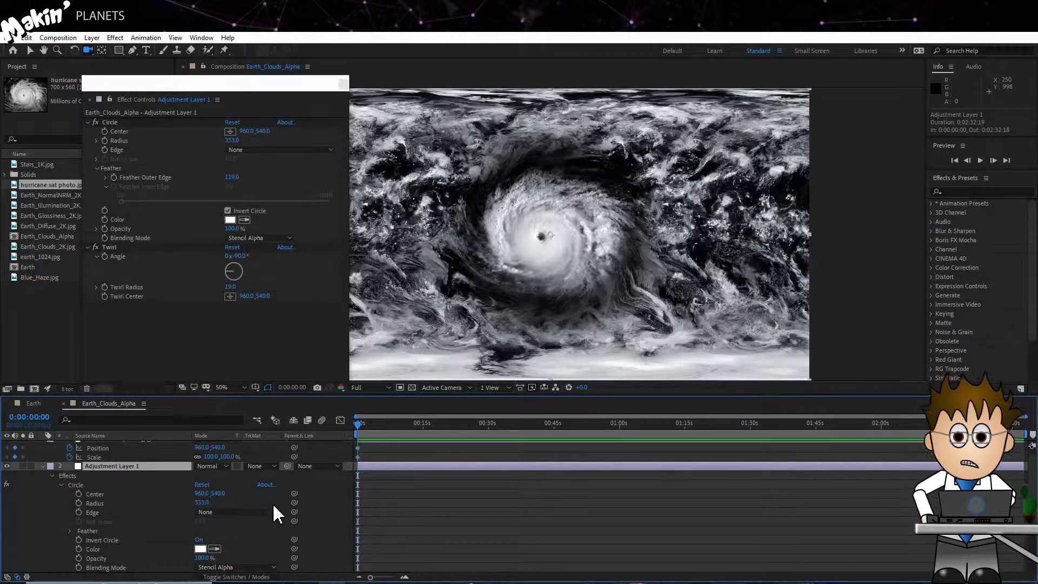
Pick-whip the Circle Center and Twirl Center to the hurricane photo's Position
{"action": "left_click_drag", "start_coordinate": [295, 493], "coordinate": [100, 455]}
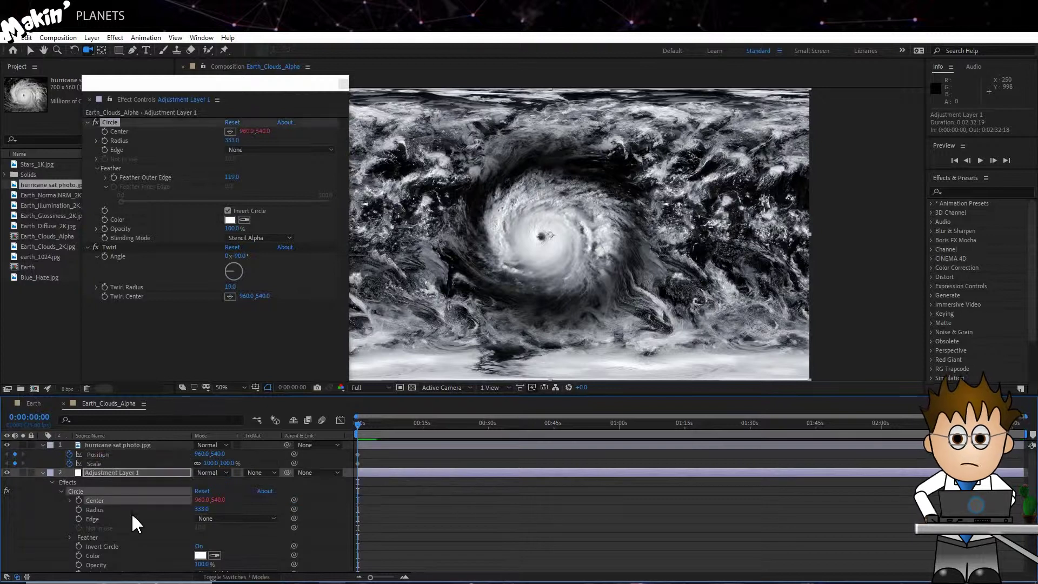
{"action": "scroll", "coordinate": [273, 560], "scroll_direction": "down", "scroll_amount": 3}
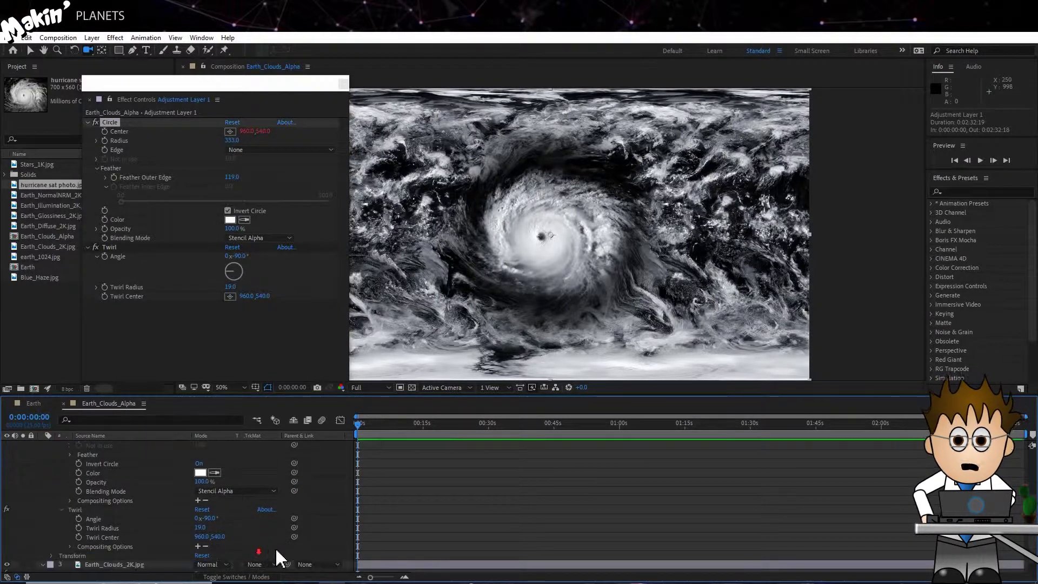
{"action": "left_click_drag", "start_coordinate": [295, 538], "coordinate": [123, 455]}
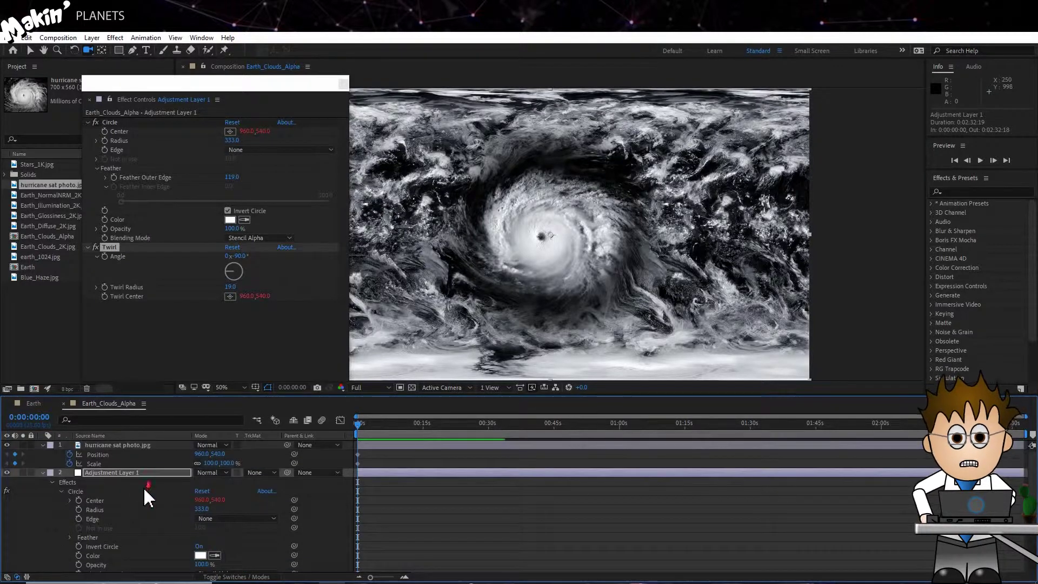
{"action": "left_click", "coordinate": [124, 445]}
{"action": "left_click", "coordinate": [30, 50]}
Move the hurricane lower-right and give Circle Radius an expression scaling value by the photo's Scale/100
{"action": "left_click_drag", "start_coordinate": [503, 246], "coordinate": [563, 292]}
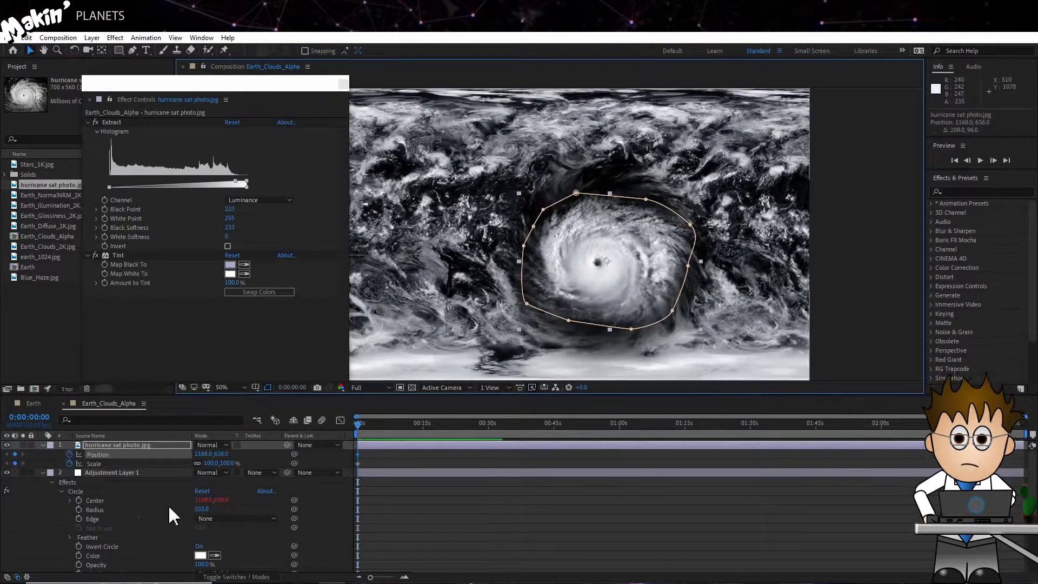
{"action": "left_click", "coordinate": [79, 509], "text": "alt"}
{"action": "type", "text": "value*"}
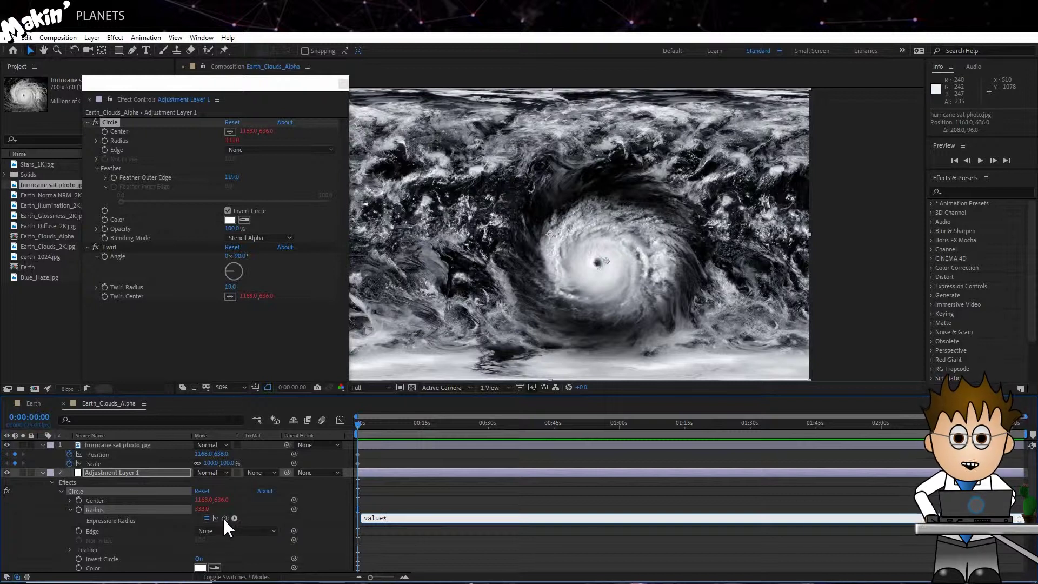
{"action": "left_click_drag", "start_coordinate": [225, 518], "coordinate": [210, 464]}
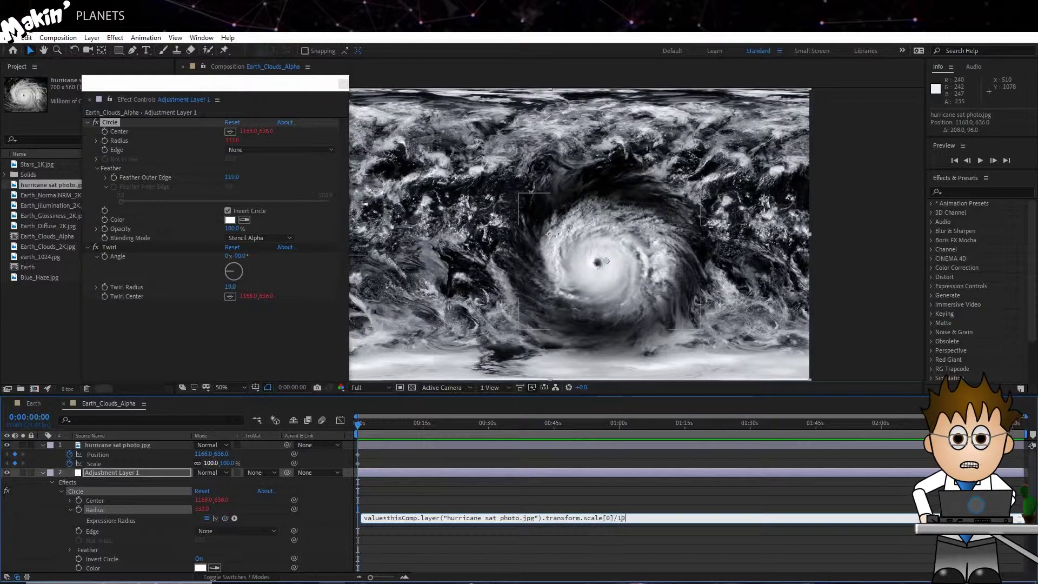
{"action": "type", "text": "/100"}
{"action": "left_click", "coordinate": [318, 526]}
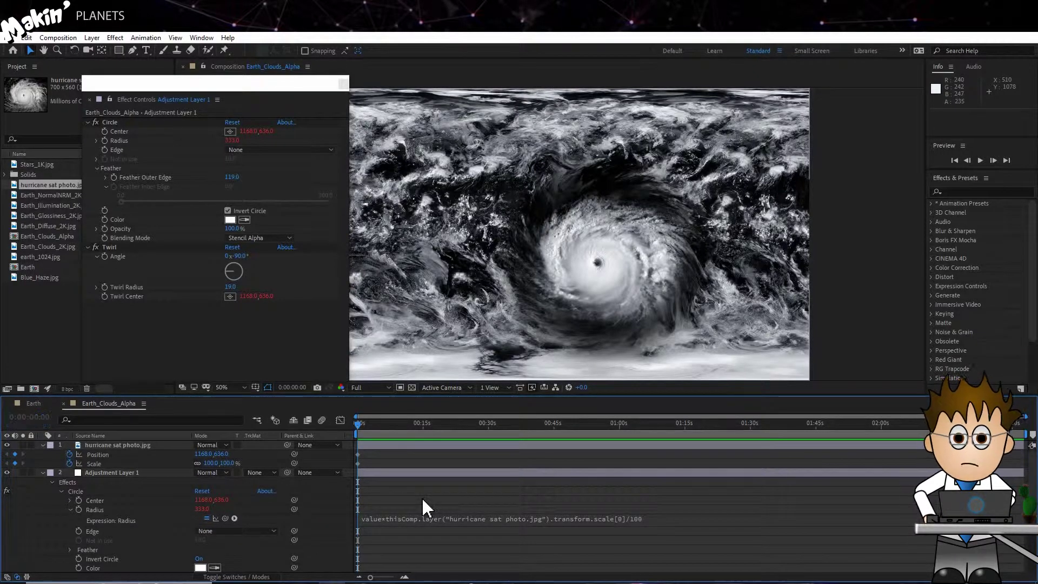
Test the radius link by shrinking the hurricane to 76%, then reset Scale to 100%
{"action": "left_click_drag", "start_coordinate": [210, 464], "coordinate": [208, 461]}
{"action": "left_click", "coordinate": [208, 461]}
{"action": "type", "text": "100"}
{"action": "key", "text": "Return"}
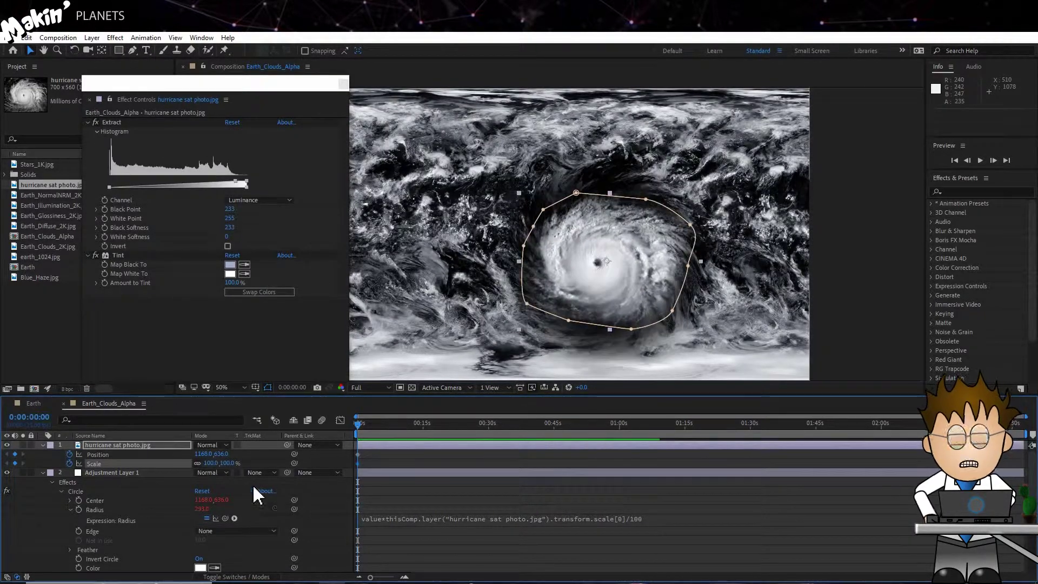
Copy the Circle Radius scale expression and paste it into the Twirl Radius expression
{"action": "left_click", "coordinate": [373, 518]}
{"action": "right_click", "coordinate": [373, 518]}
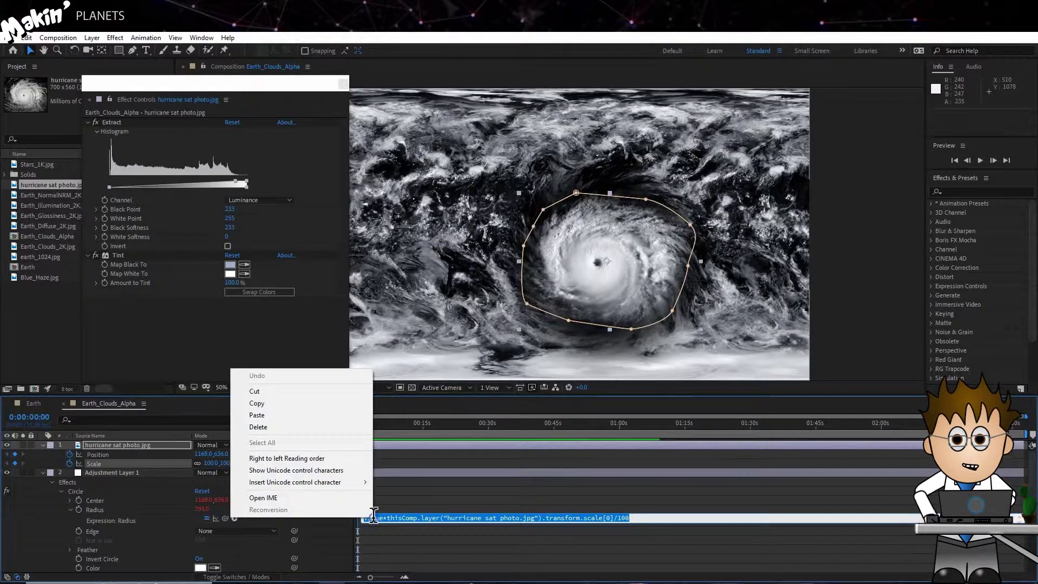
{"action": "left_click", "coordinate": [287, 403]}
{"action": "left_click", "coordinate": [262, 526]}
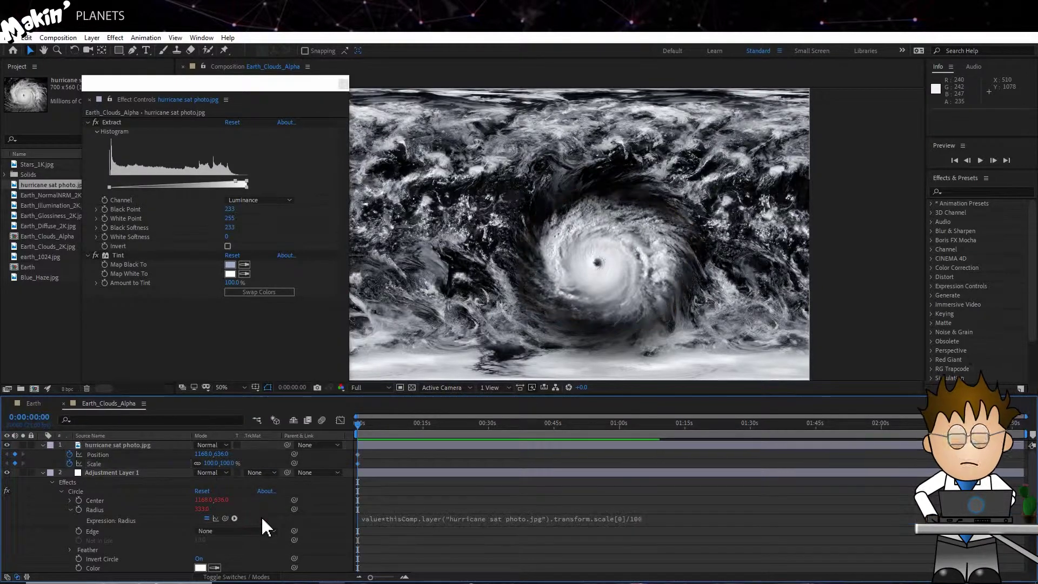
{"action": "scroll", "coordinate": [252, 506], "scroll_direction": "down", "scroll_amount": 4}
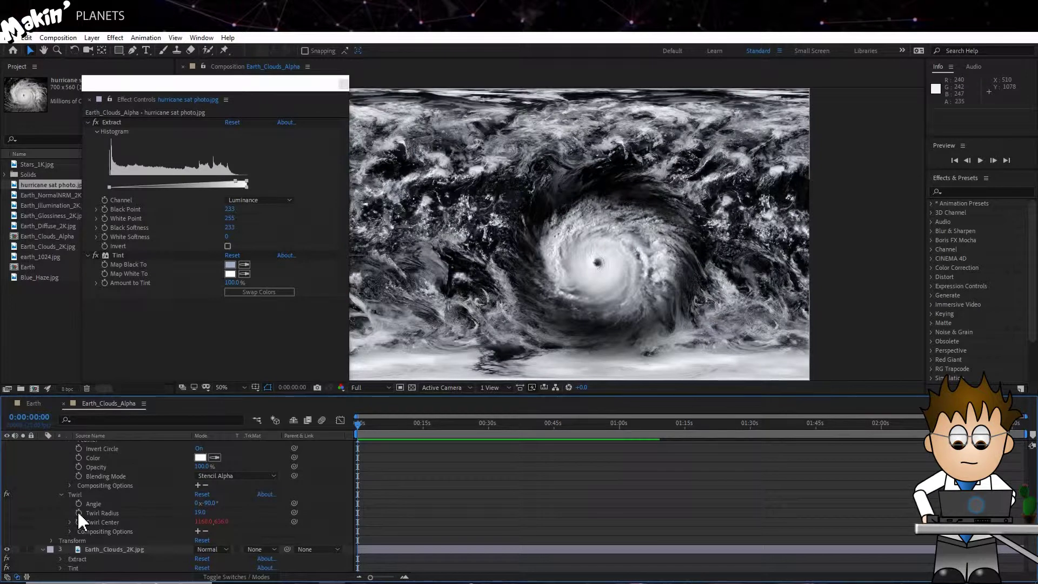
{"action": "left_click", "coordinate": [79, 513], "text": "alt"}
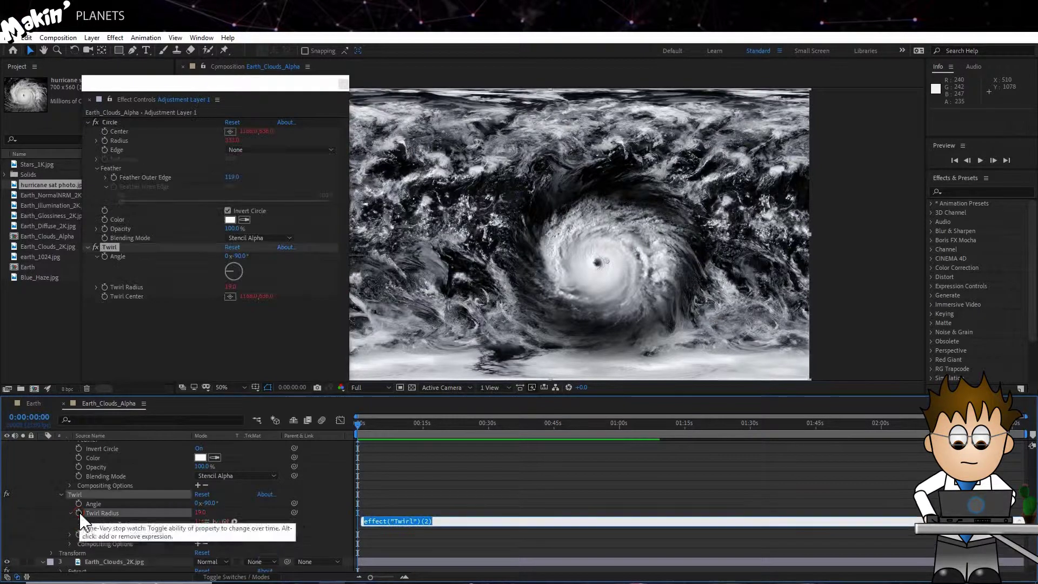
{"action": "key", "text": "ctrl+v"}
{"action": "left_click", "coordinate": [323, 524]}
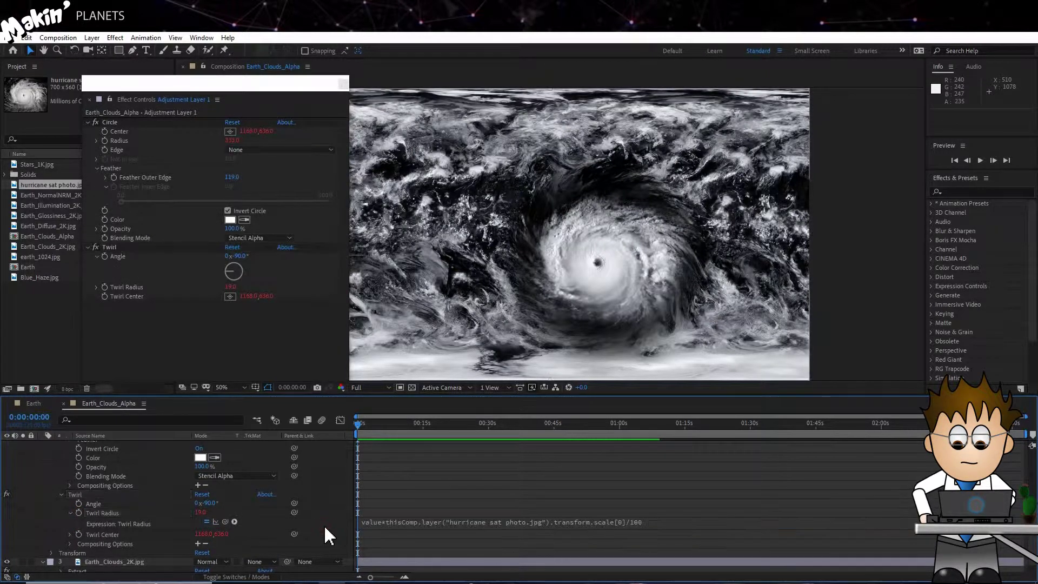
{"action": "scroll", "coordinate": [324, 522], "scroll_direction": "up", "scroll_amount": 5}
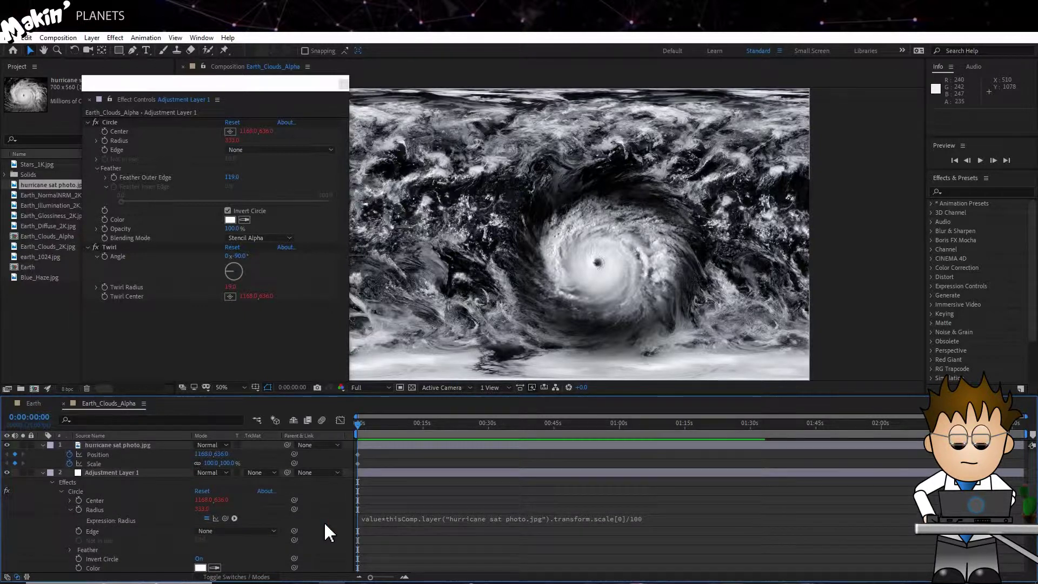
{"action": "left_click", "coordinate": [138, 446]}
{"action": "left_click", "coordinate": [138, 444]}
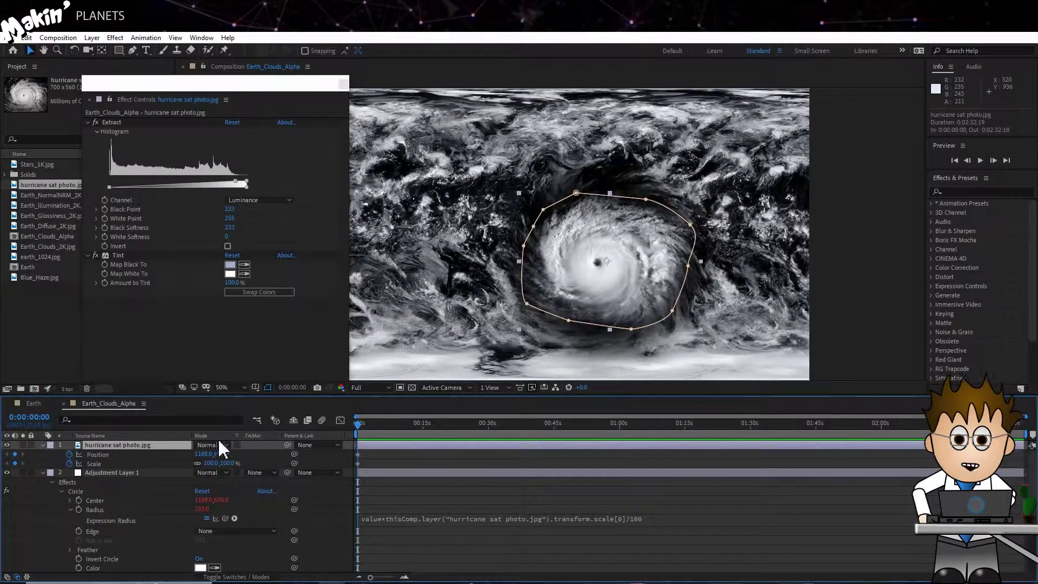
Rotate the hurricane photo and shift its Anchor Point to 320, 287 on the storm's eye
{"action": "key", "text": "r"}
{"action": "left_click_drag", "start_coordinate": [217, 455], "coordinate": [187, 465]}
{"action": "left_click", "coordinate": [133, 446]}
{"action": "key", "text": "a"}
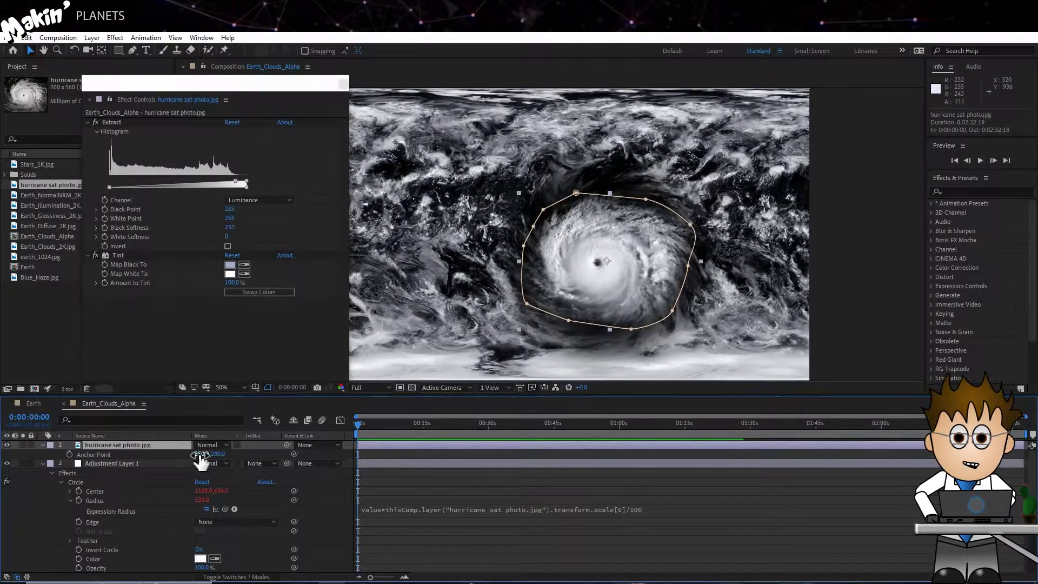
{"action": "left_click_drag", "start_coordinate": [199, 454], "coordinate": [226, 449]}
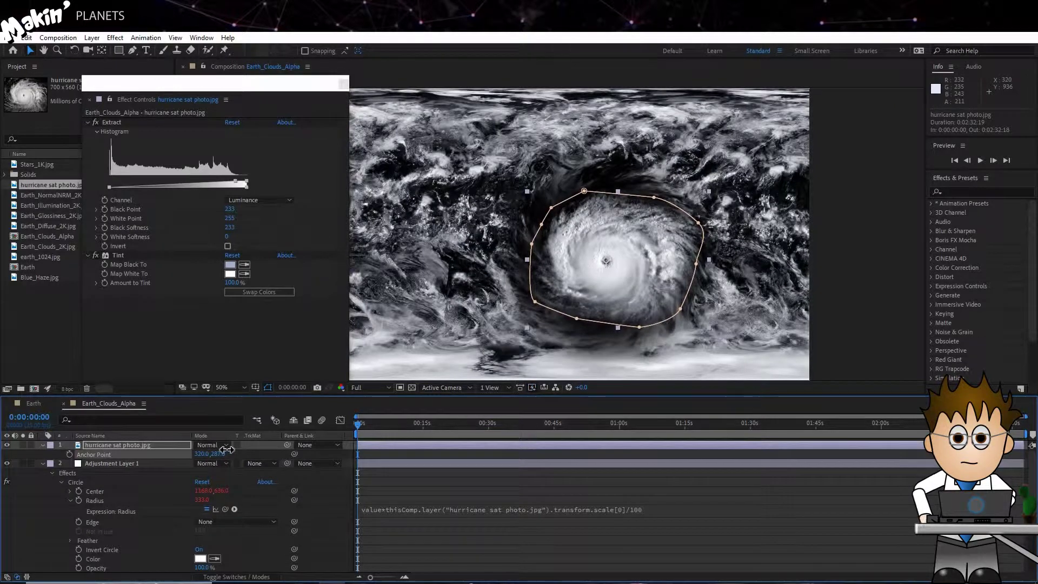
{"action": "left_click", "coordinate": [62, 481]}
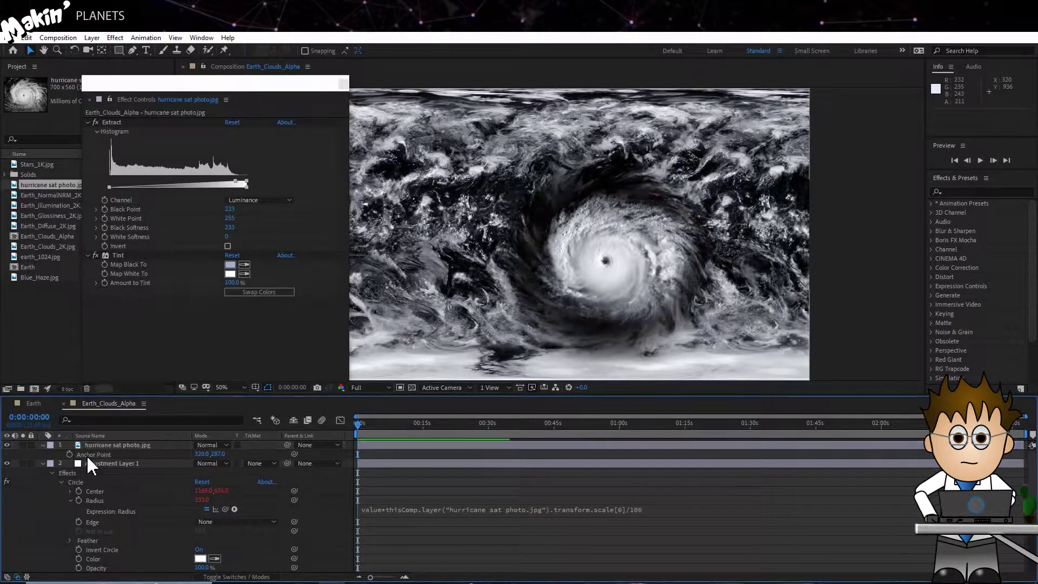
{"action": "left_click", "coordinate": [113, 444]}
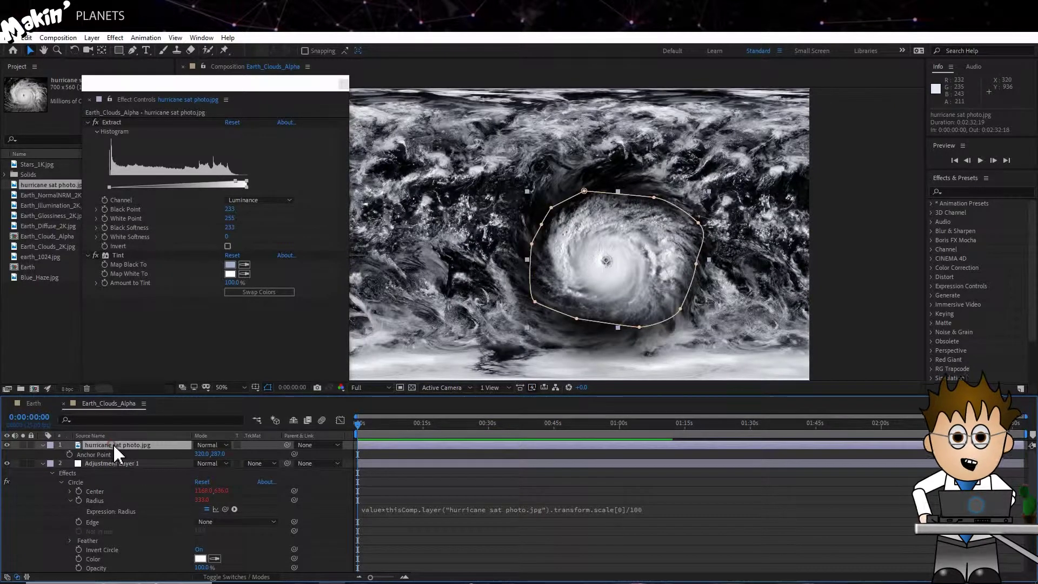
{"action": "left_click", "coordinate": [92, 38]}
Apply Distort > Twirl to the hurricane photo and set its center to 320, 288 on the eye
{"action": "mouse_move", "coordinate": [115, 37]}
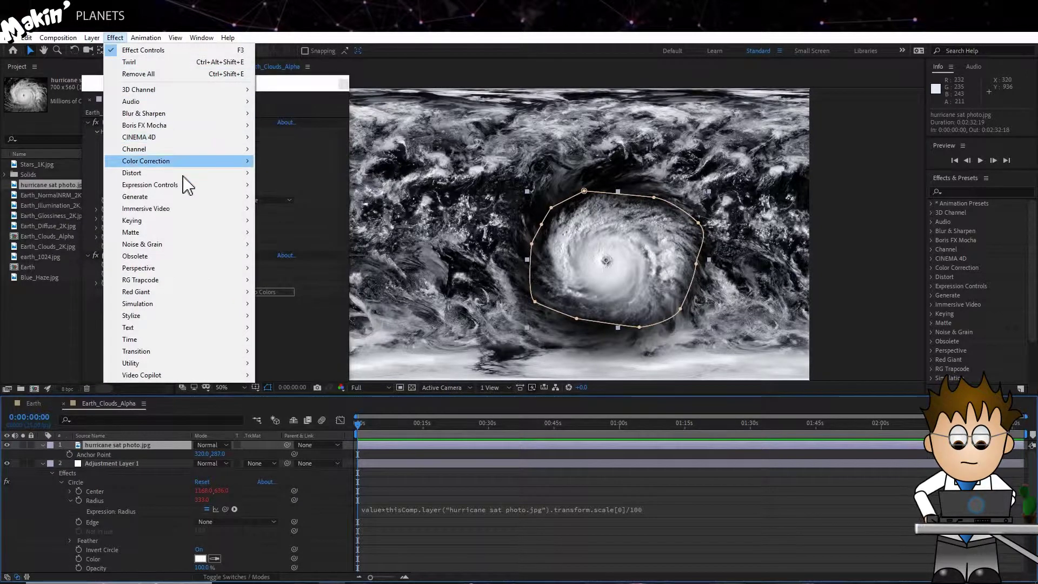
{"action": "mouse_move", "coordinate": [185, 174]}
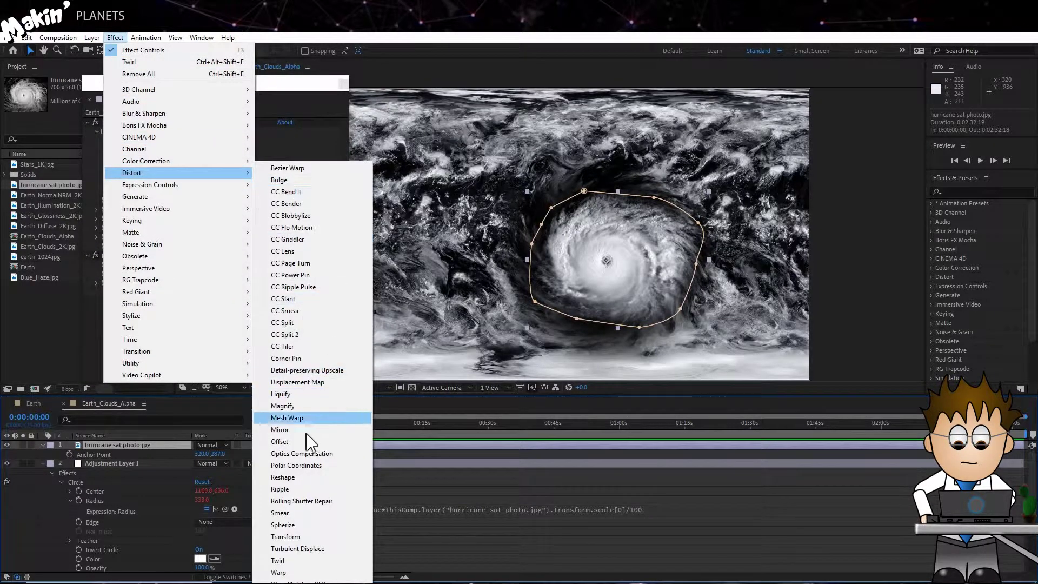
{"action": "left_click", "coordinate": [278, 560]}
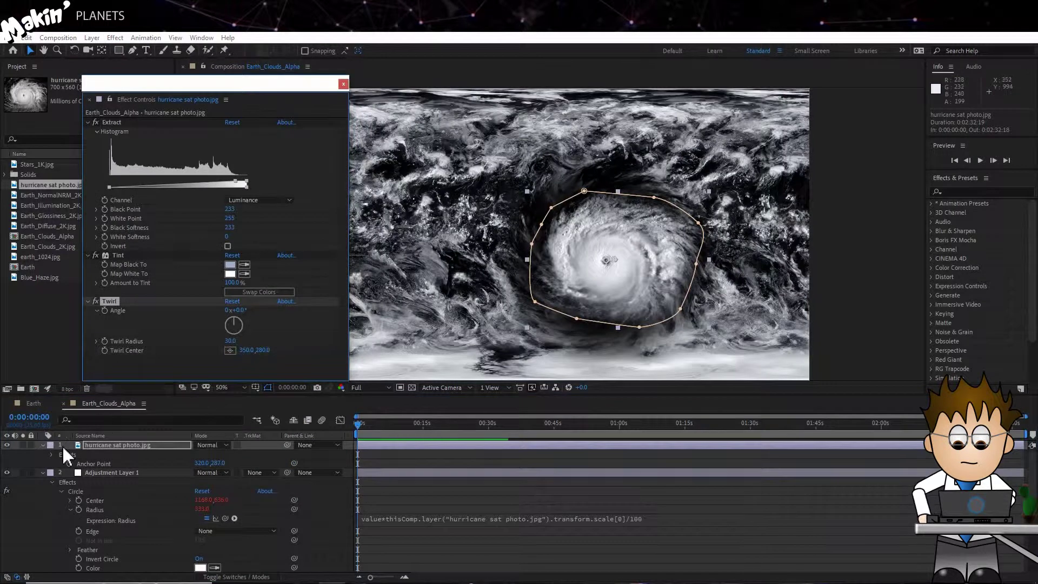
{"action": "left_click", "coordinate": [52, 455]}
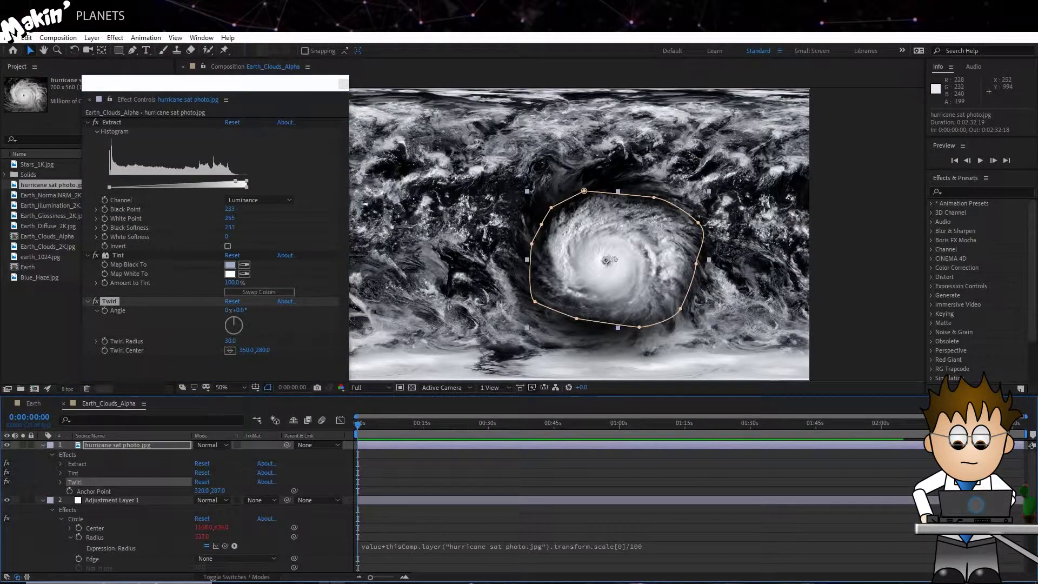
{"action": "left_click_drag", "start_coordinate": [614, 261], "coordinate": [607, 263]}
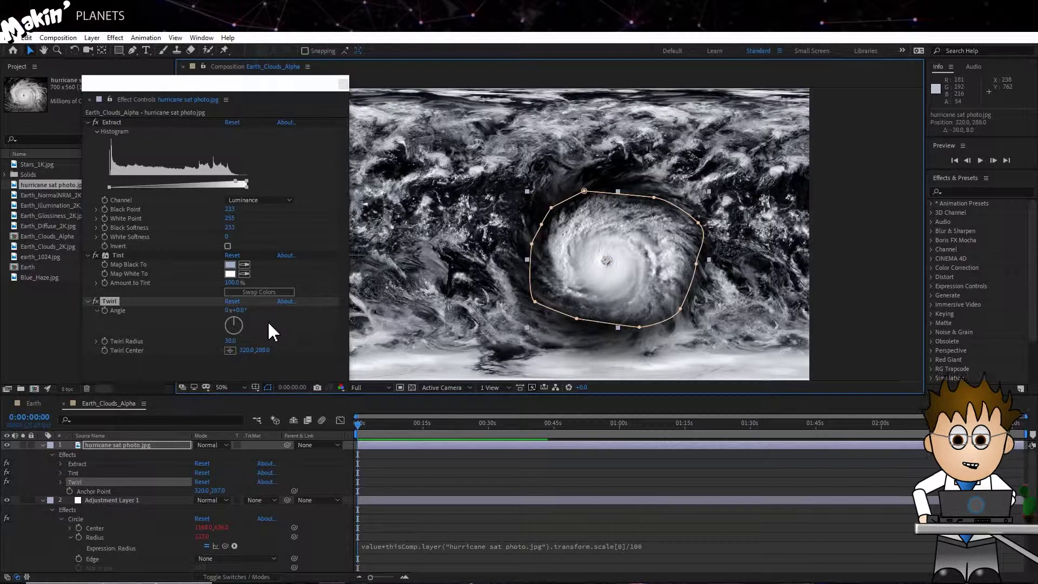
{"action": "key", "text": "Up"}
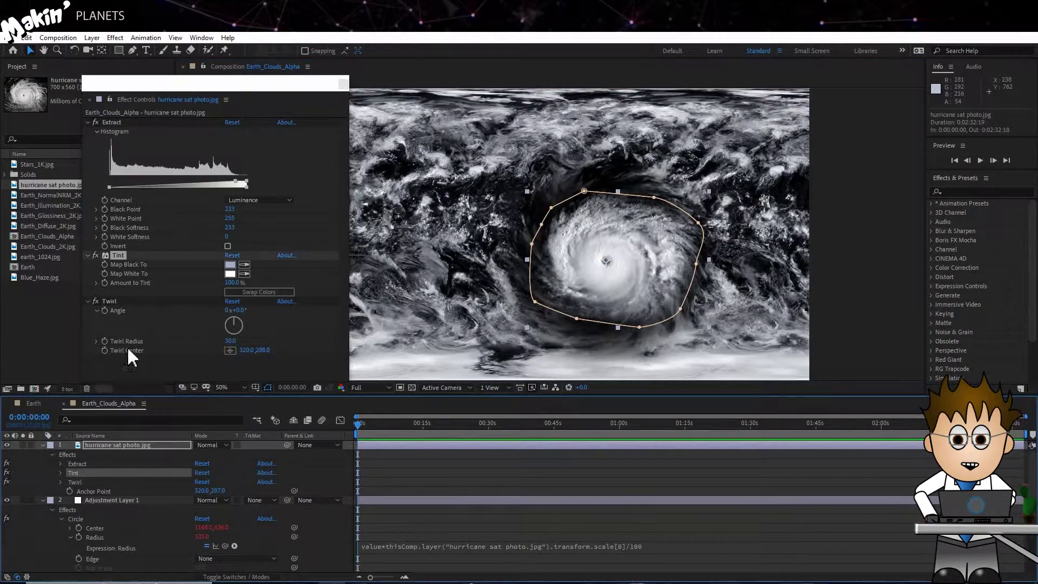
Set the hurricane's Twirl Angle expression to time*-20 and scrub the timeline to preview the spin
{"action": "left_click", "coordinate": [105, 310], "text": "alt"}
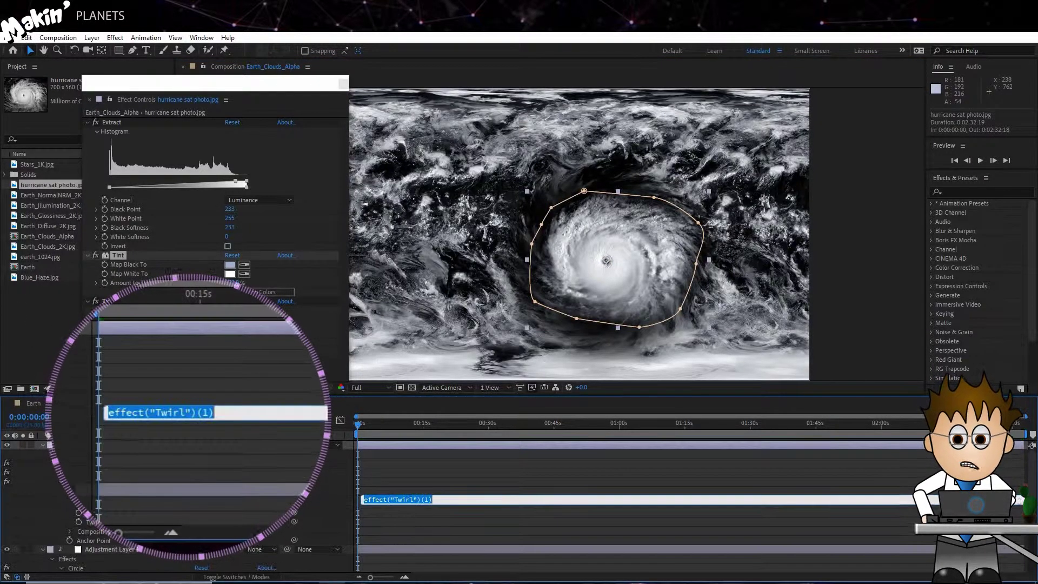
{"action": "type", "text": "time*"}
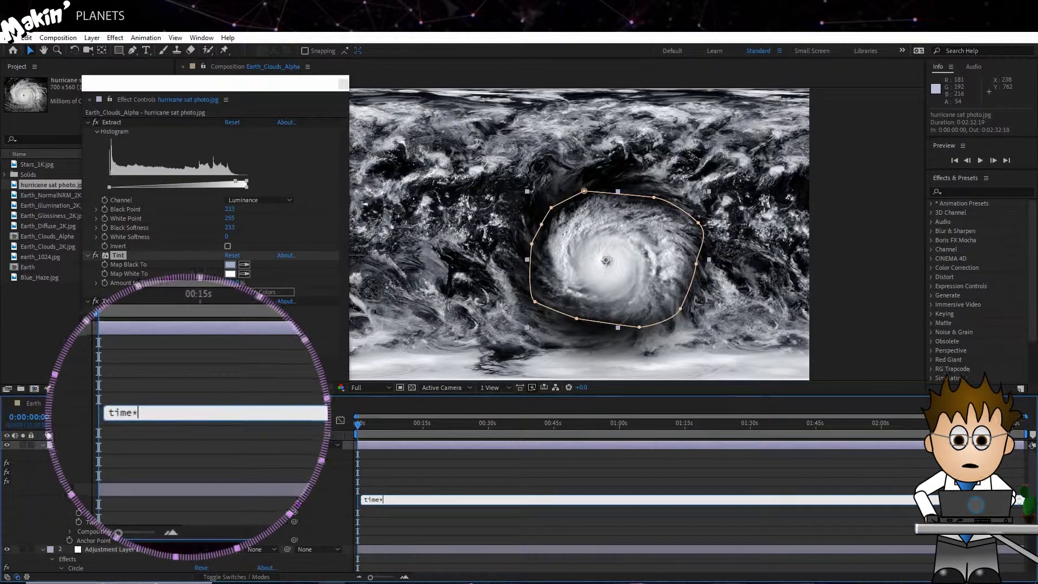
{"action": "type", "text": "-20"}
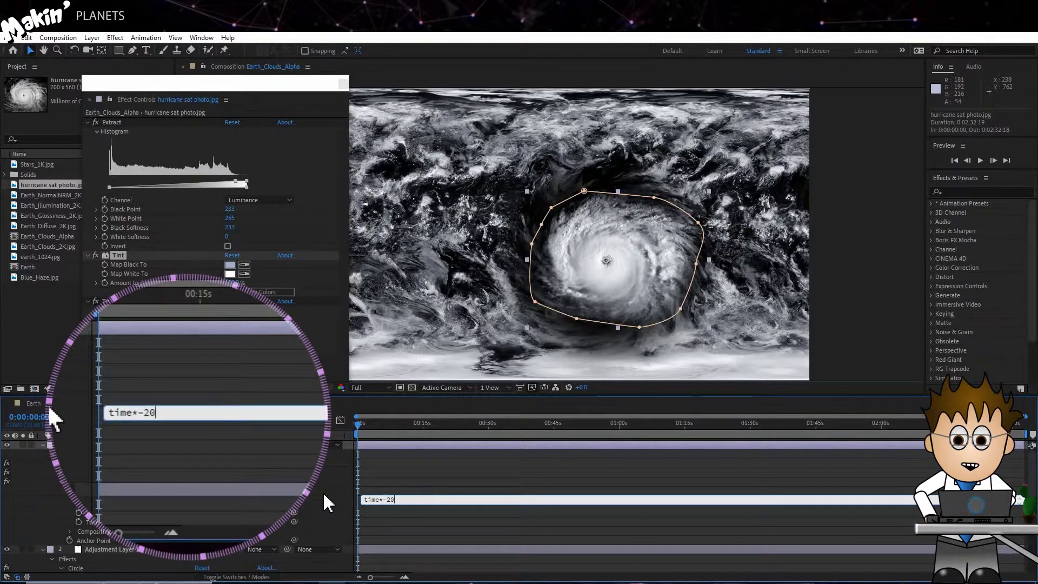
{"action": "left_click", "coordinate": [352, 410]}
{"action": "mouse_move", "coordinate": [362, 423]}
{"action": "left_mouse_down"}
{"action": "mouse_move", "coordinate": [390, 427]}
{"action": "mouse_move", "coordinate": [349, 424]}
{"action": "left_mouse_up"}
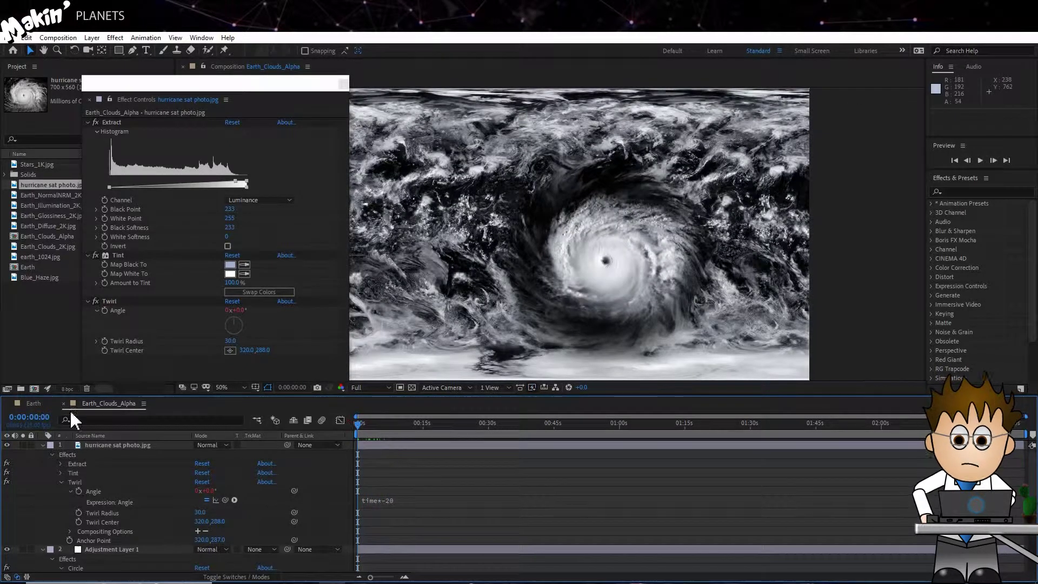
Scale the hurricane photo to 58% and drag it up-left at about five seconds in
{"action": "left_click", "coordinate": [111, 445]}
{"action": "key", "text": "s"}
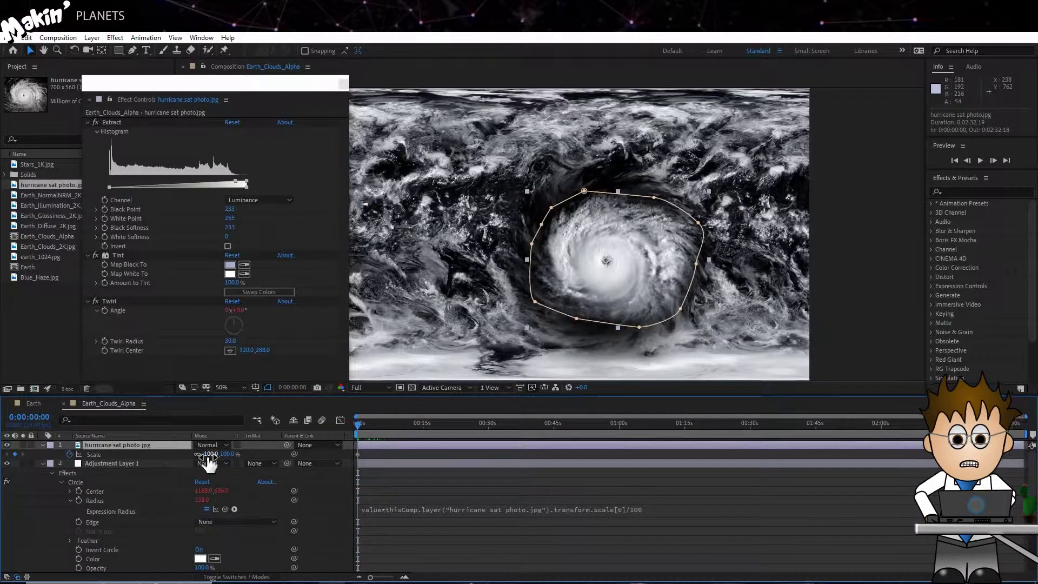
{"action": "key", "text": "Return"}
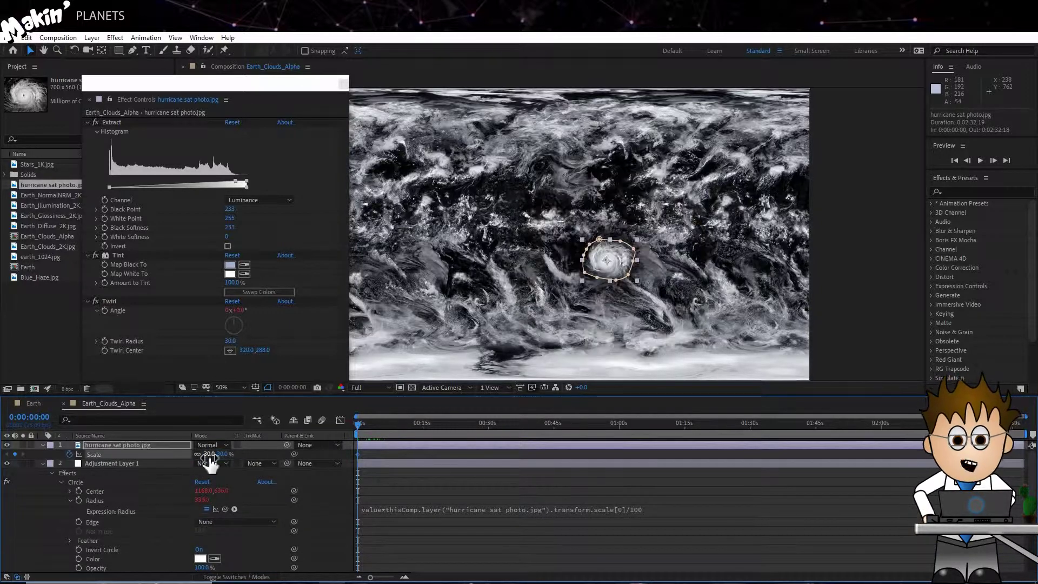
{"action": "left_click_drag", "start_coordinate": [209, 461], "coordinate": [222, 465]}
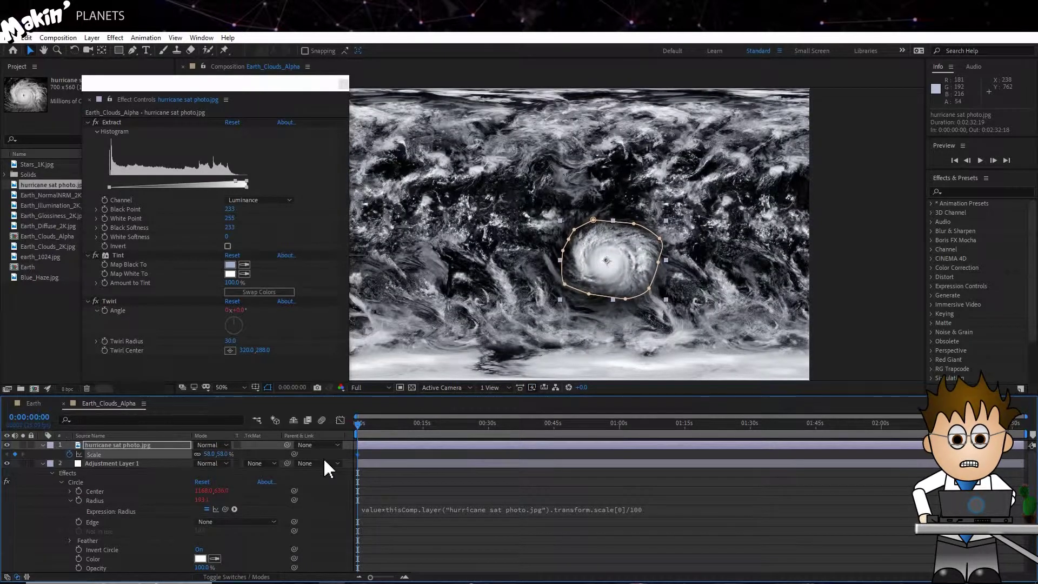
{"action": "left_click", "coordinate": [383, 425]}
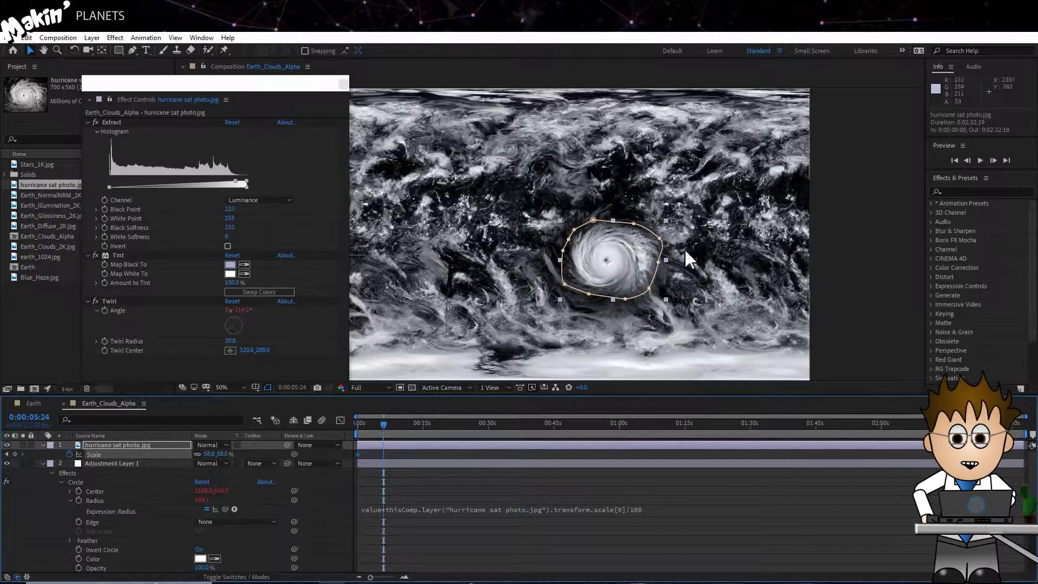
{"action": "left_click_drag", "start_coordinate": [621, 268], "coordinate": [576, 253]}
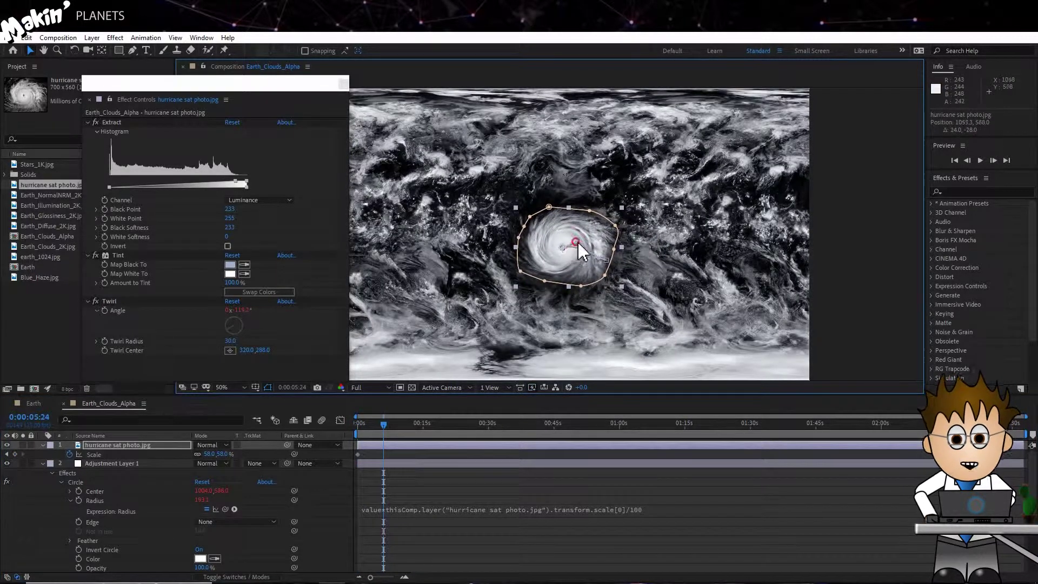